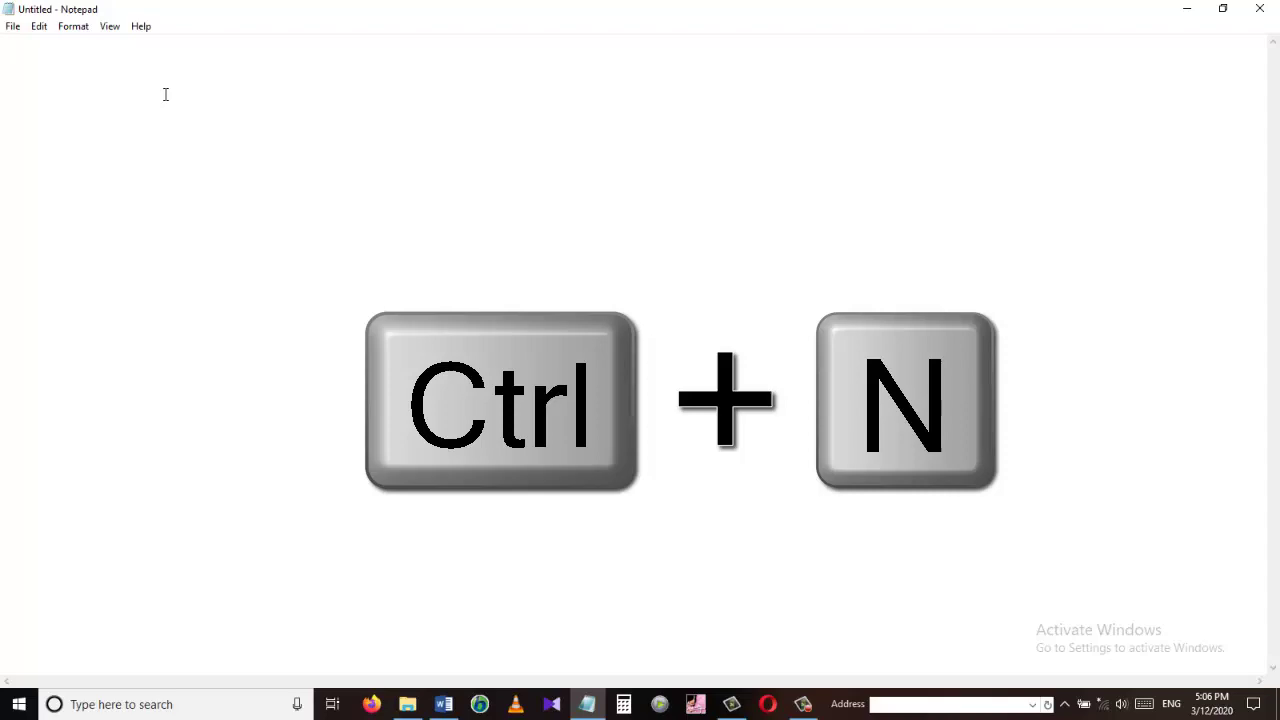
Close the blank document and open the recent file Shortcut key list in a maximized window.
left_click(1259, 8)
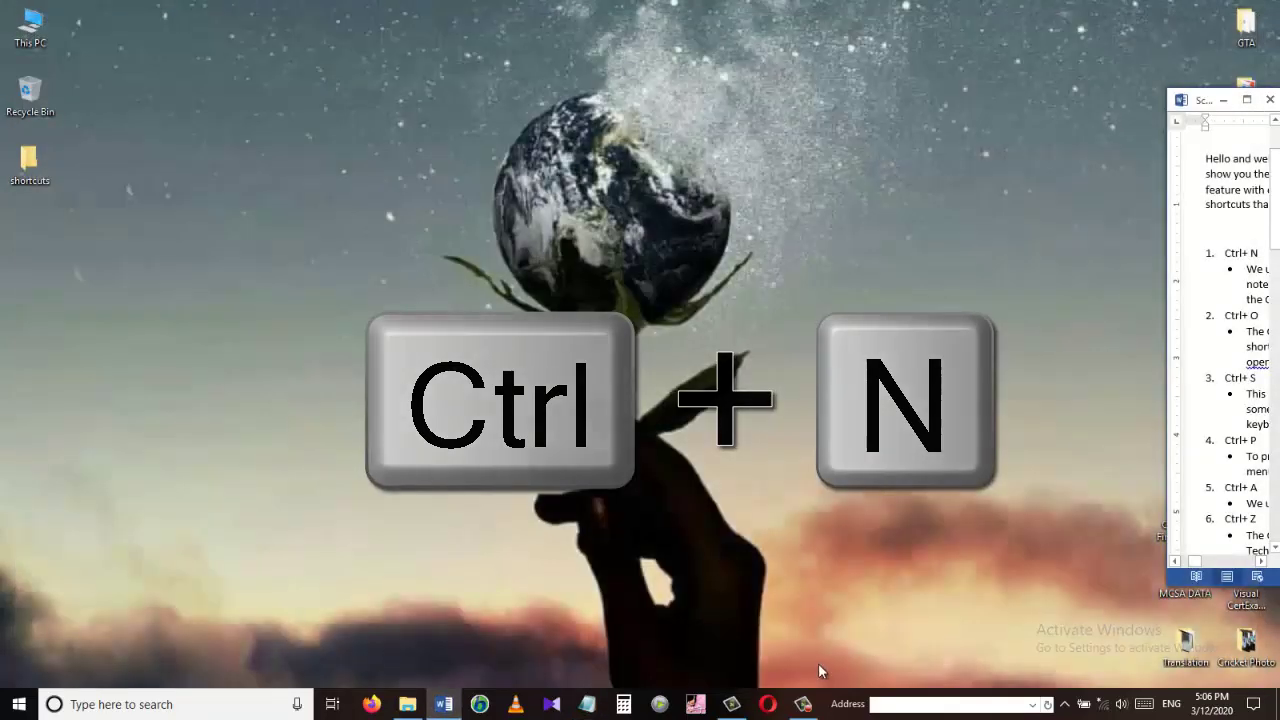
right_click(587, 704)
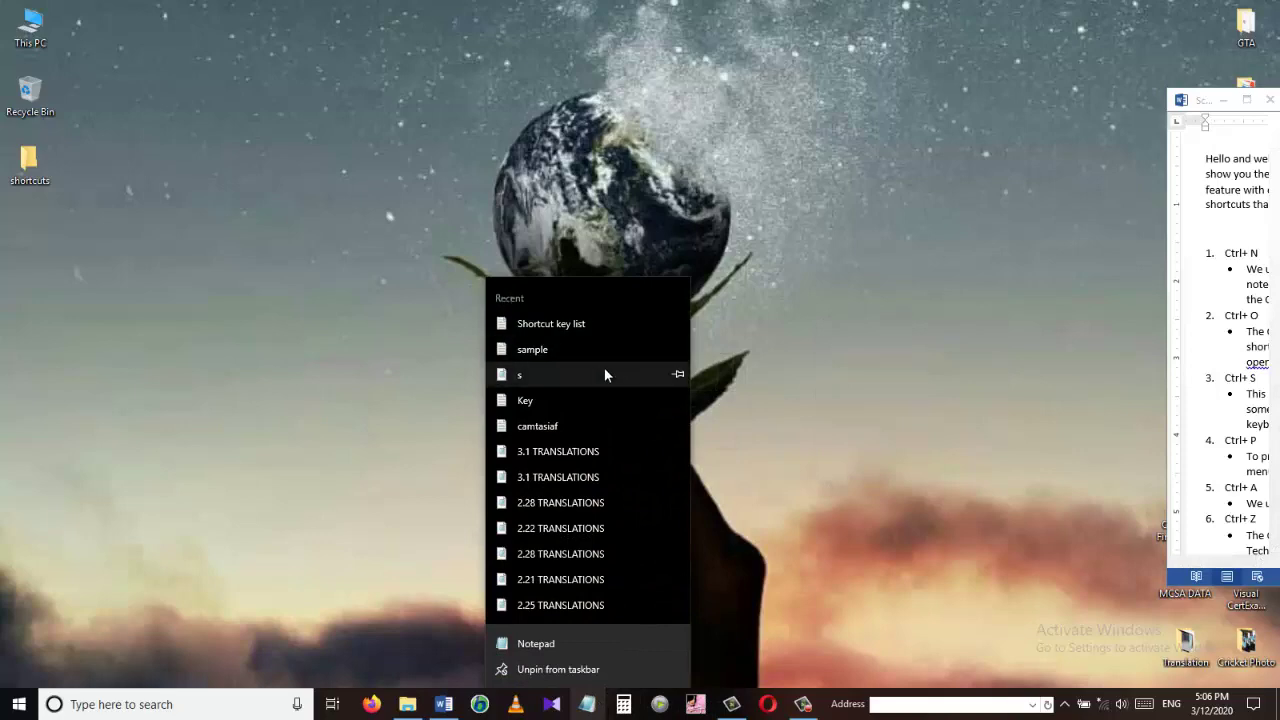
left_click(568, 328)
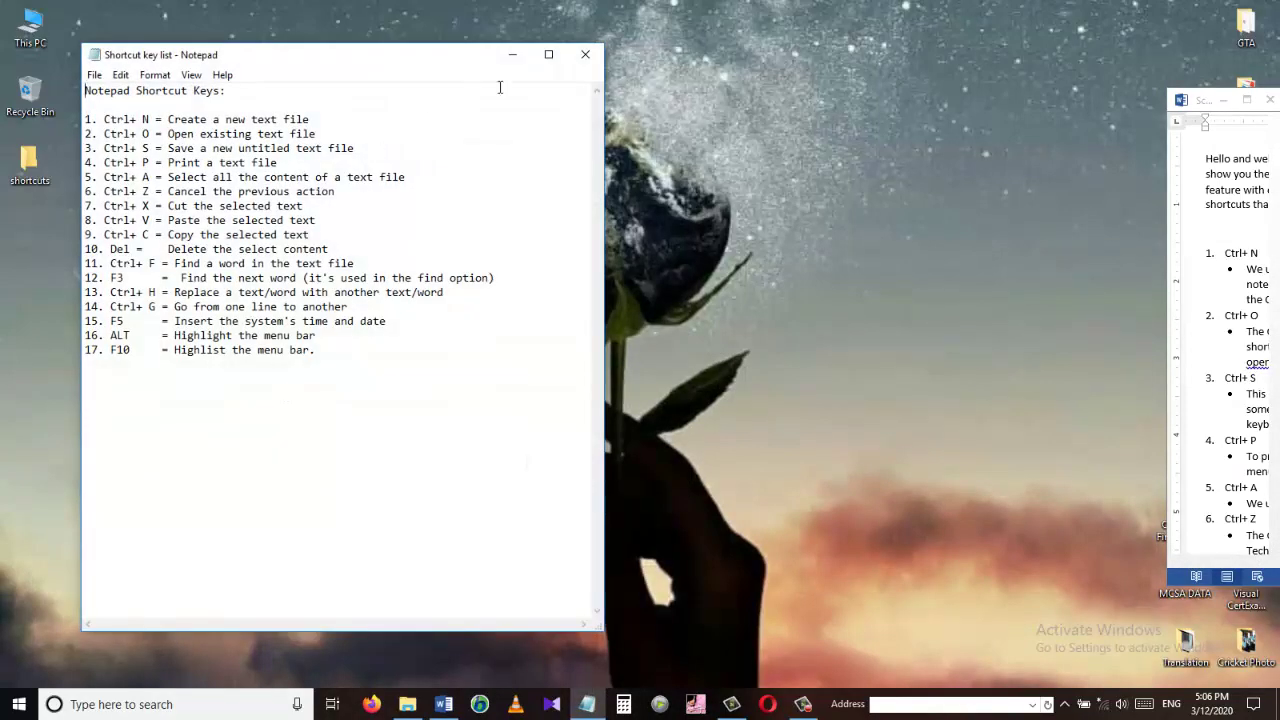
left_click(548, 56)
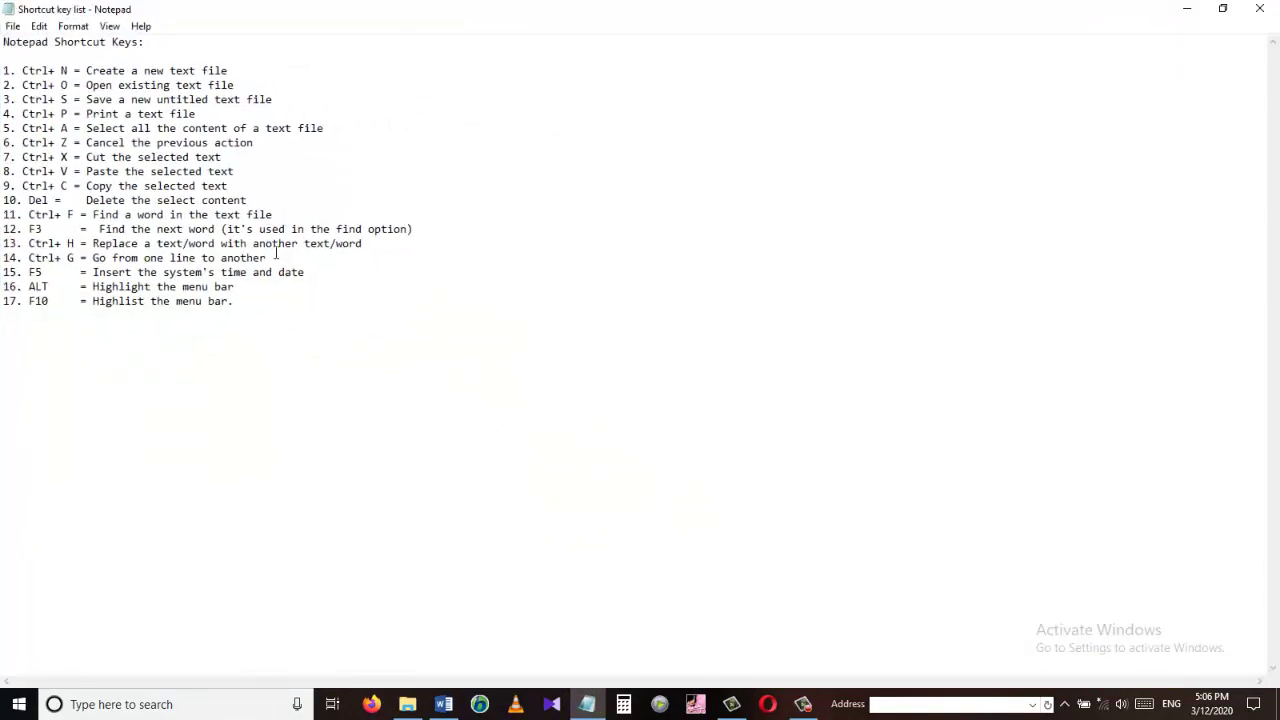
Create a new blank document, and from it open Shortcut key list in the Notepad folder under Documents.
key("ctrl+n")
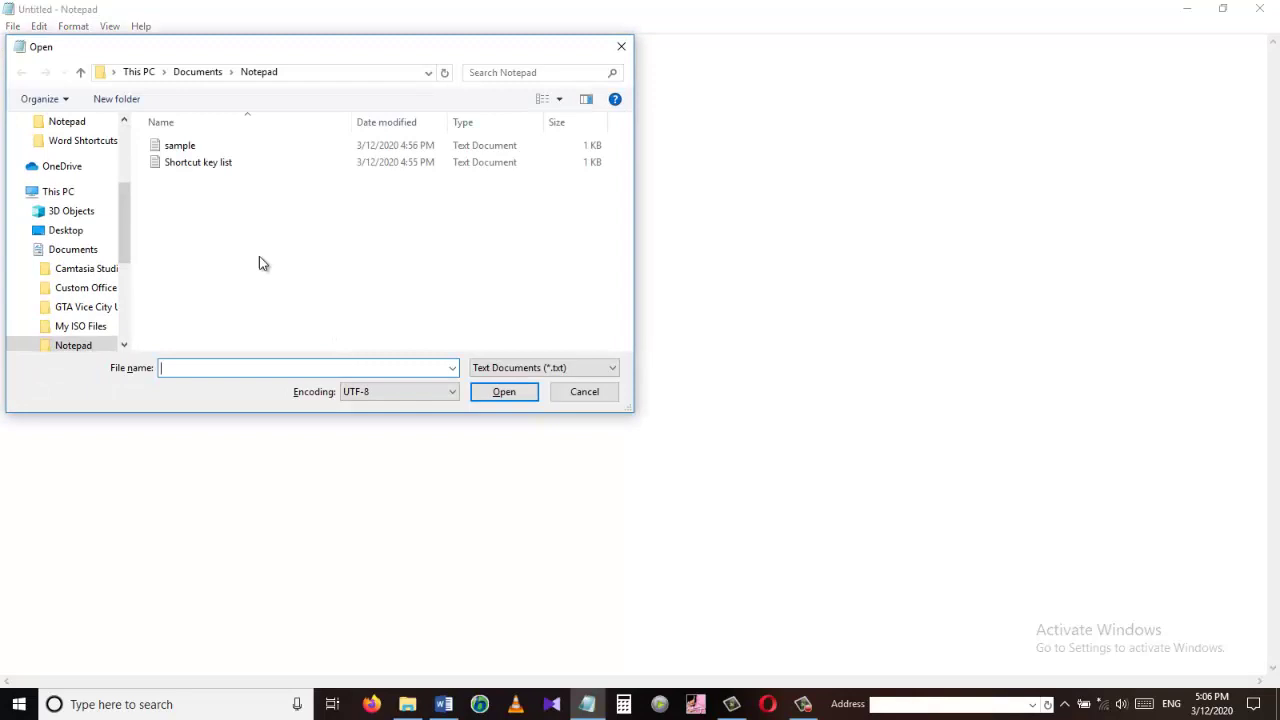
double_click(209, 165)
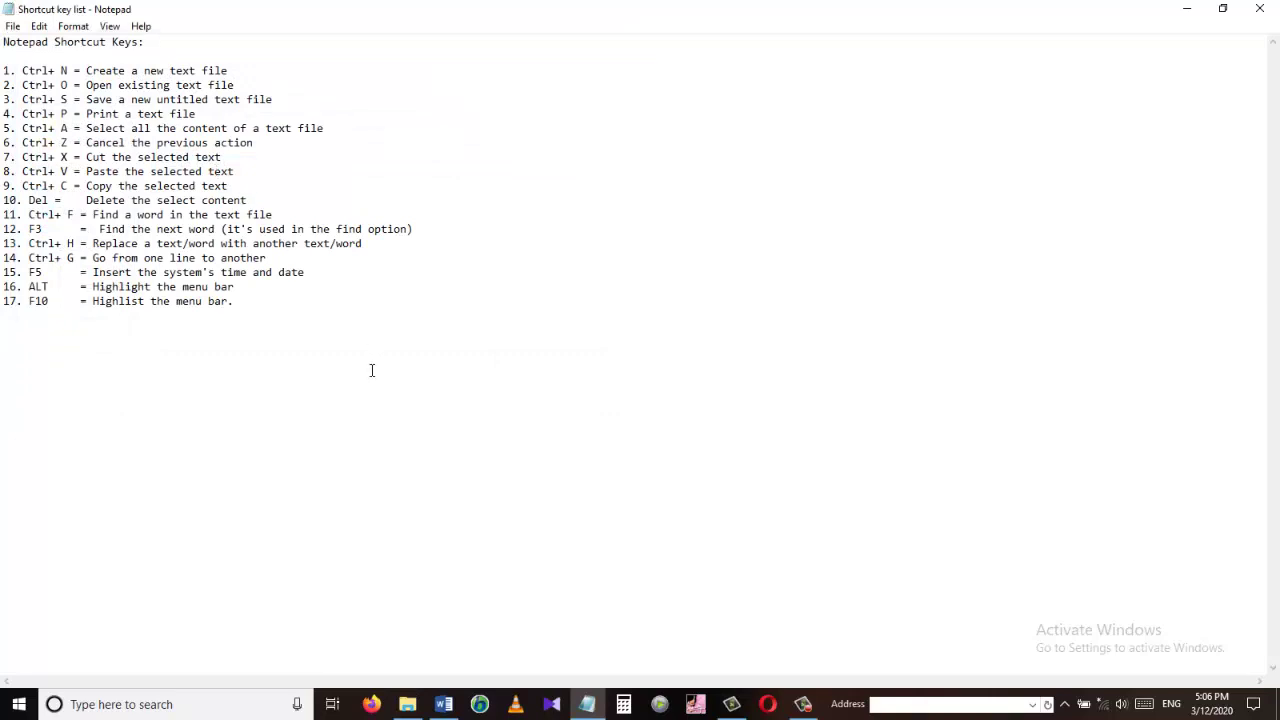
Create a new document containing "Welcome to information technology -" and save it as information technology.
key("ctrl+n")
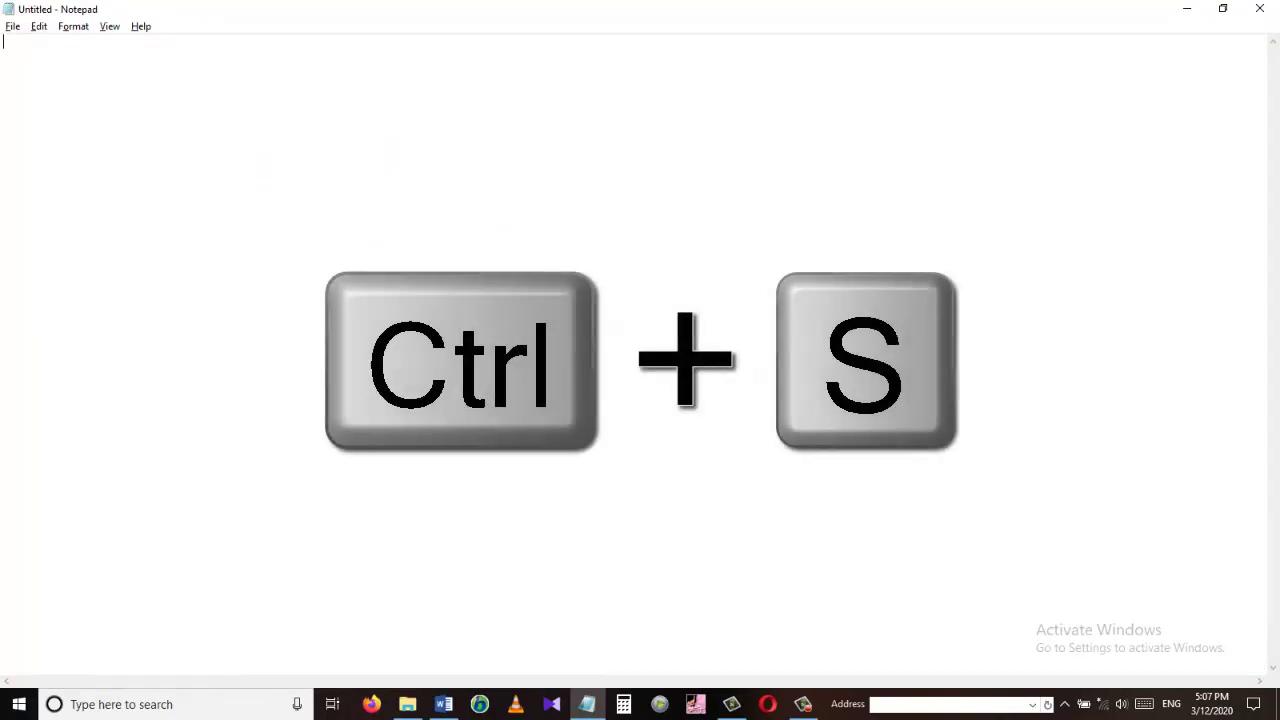
type("Welcome to information technology -")
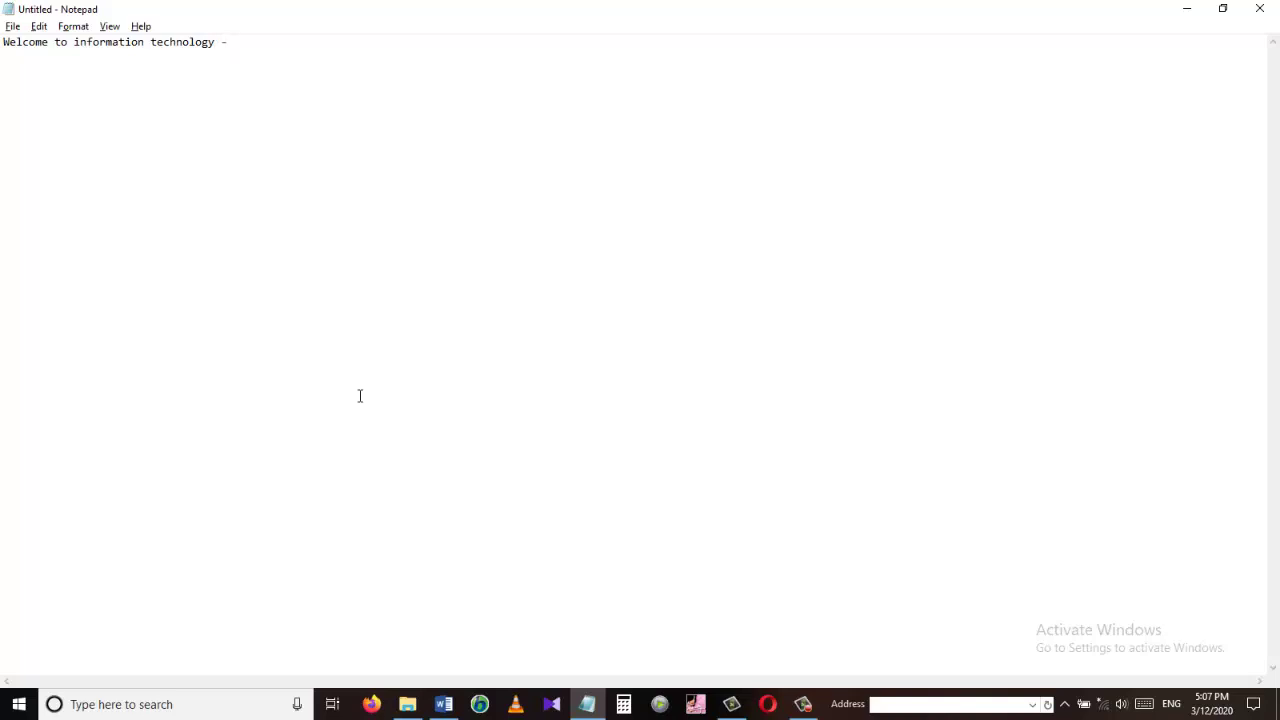
key("ctrl+s")
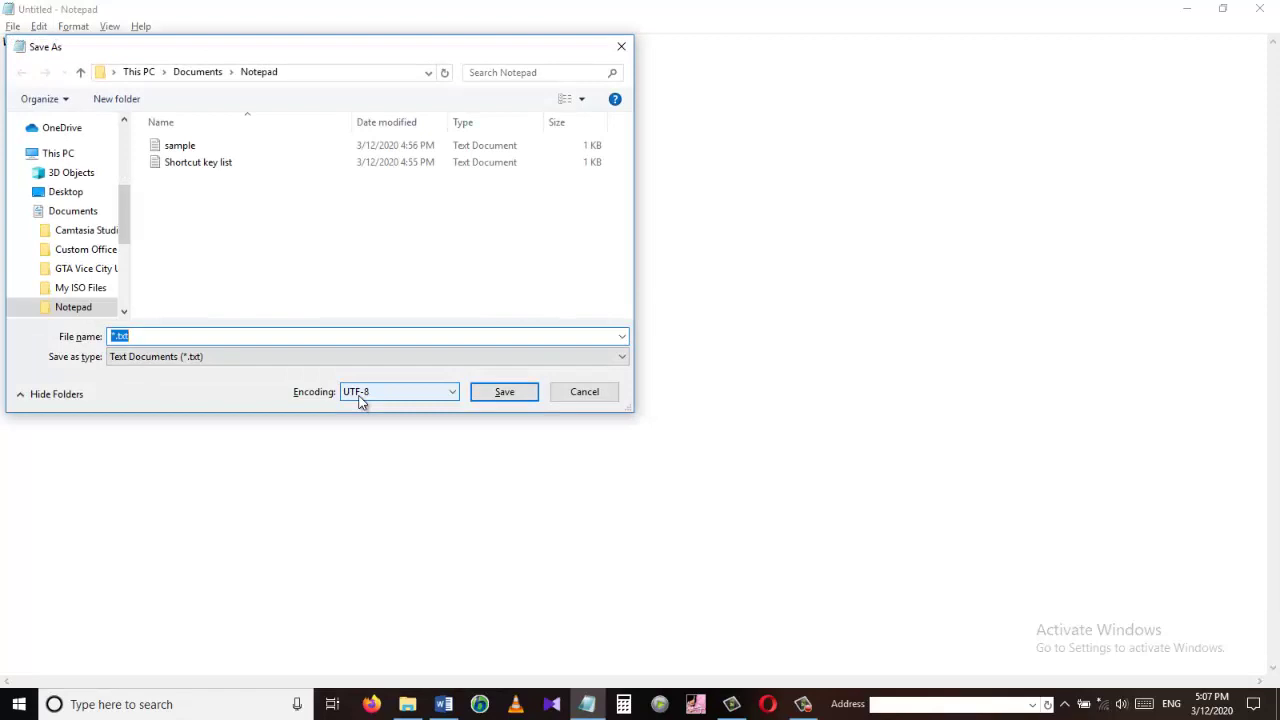
type("information technology")
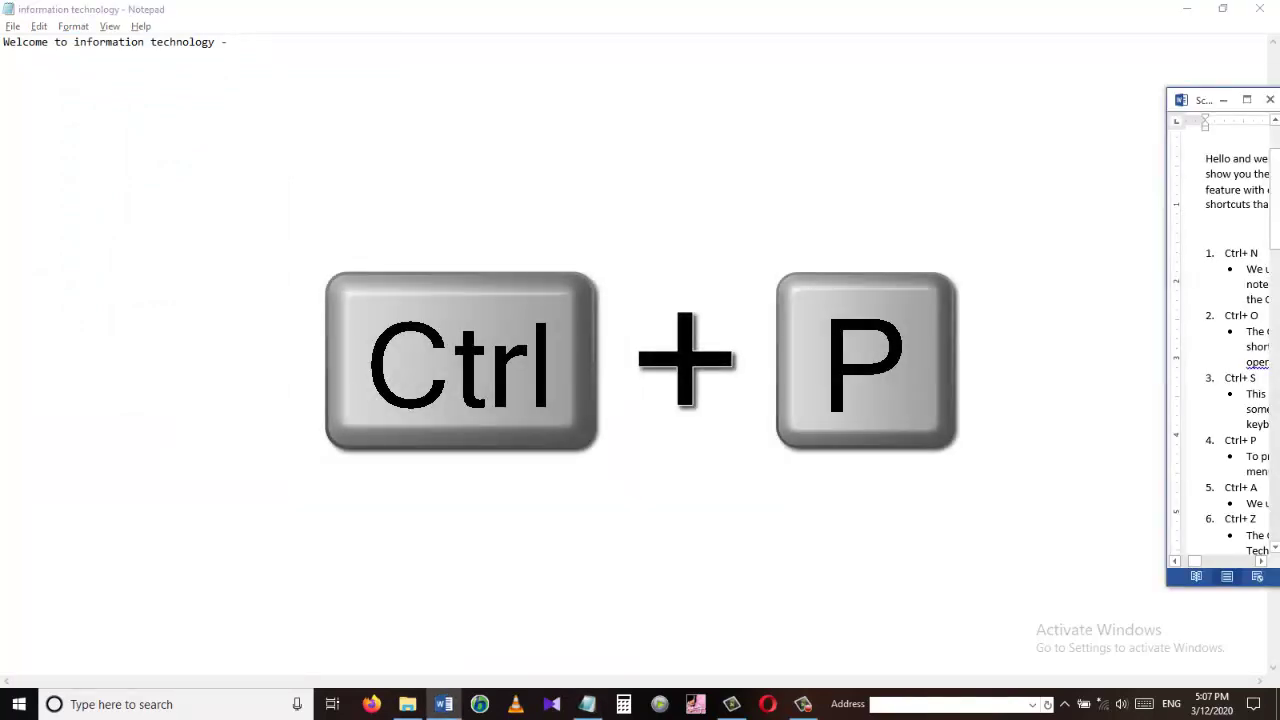
Open the print settings for the document and choose the Send To OneNote 2013 printer, without printing.
left_click(204, 56)
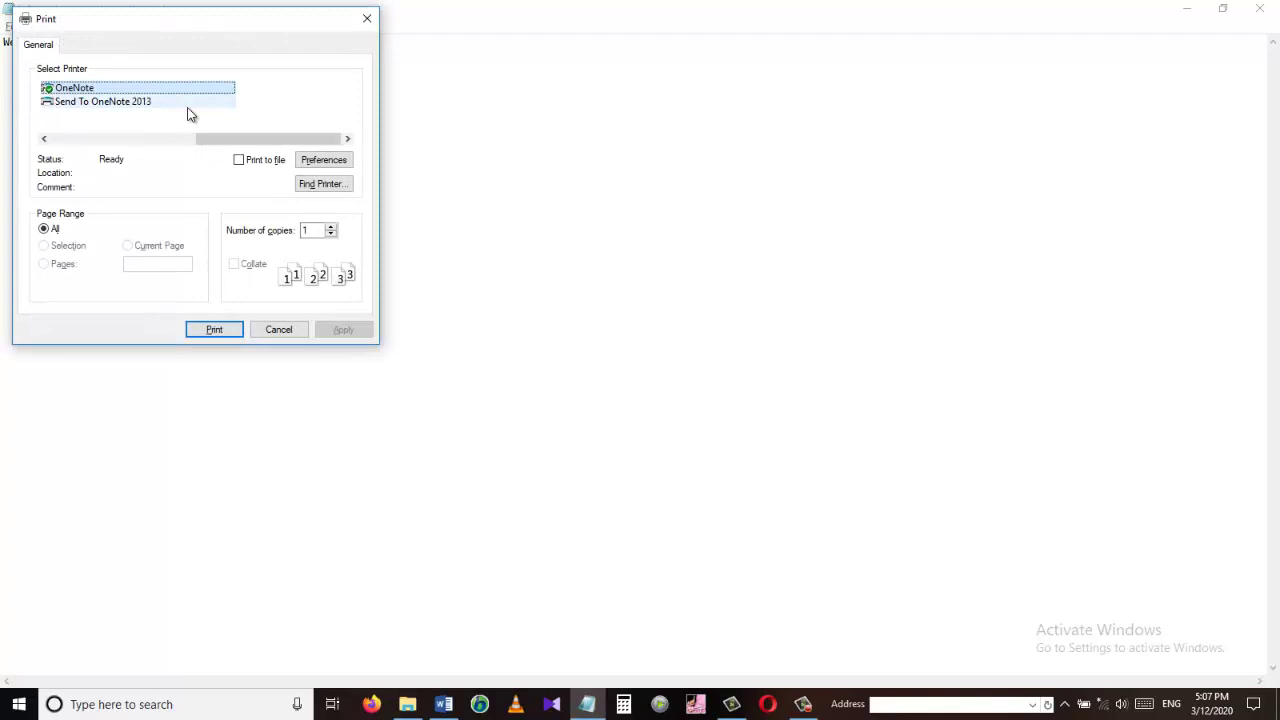
left_click(132, 101)
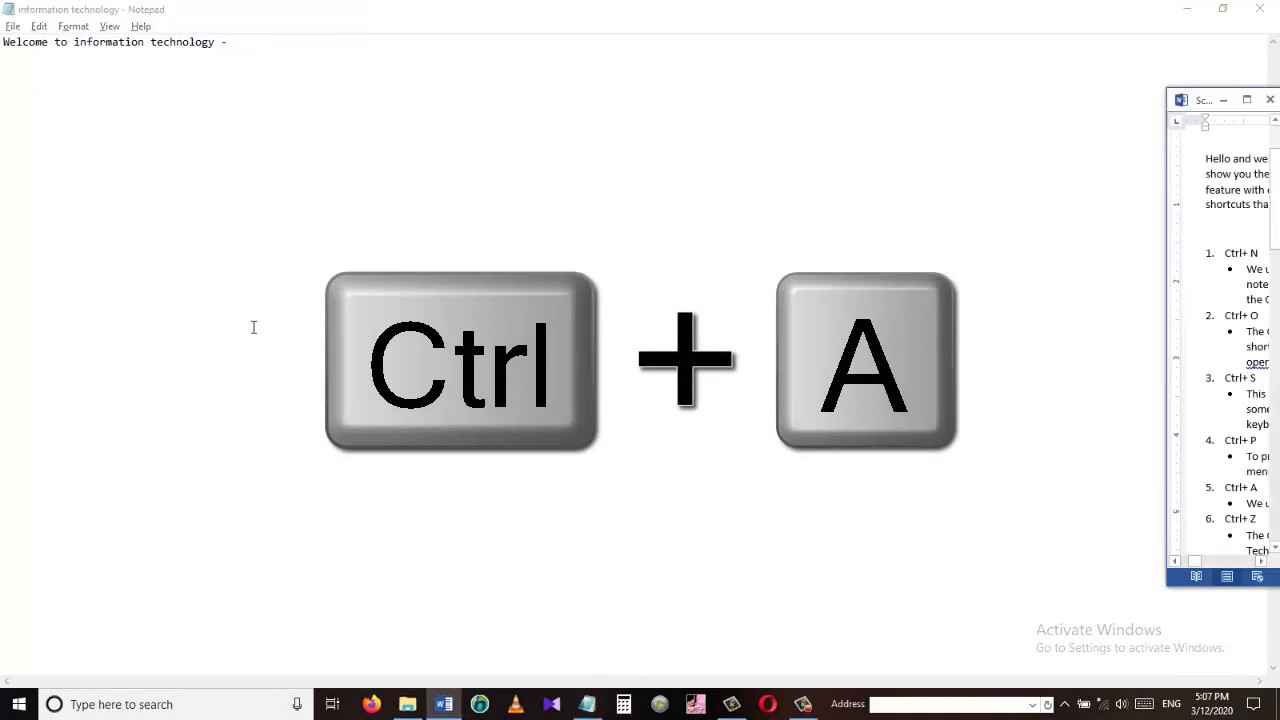
Fill the document with repeated lines of "Welcome to information technology -", leaving a few blank lines between groups.
left_click(219, 55)
key("ctrl+v")
key("ctrl+v")
key("ctrl+v")
key("ctrl+v")
key("ctrl+v")
key("ctrl+v")
key("ctrl+v")
key("ctrl+v")
key("ctrl+v")
key("ctrl+v")
key("ctrl+v")
key("ctrl+v")
key("ctrl+v")
key("ctrl+v")
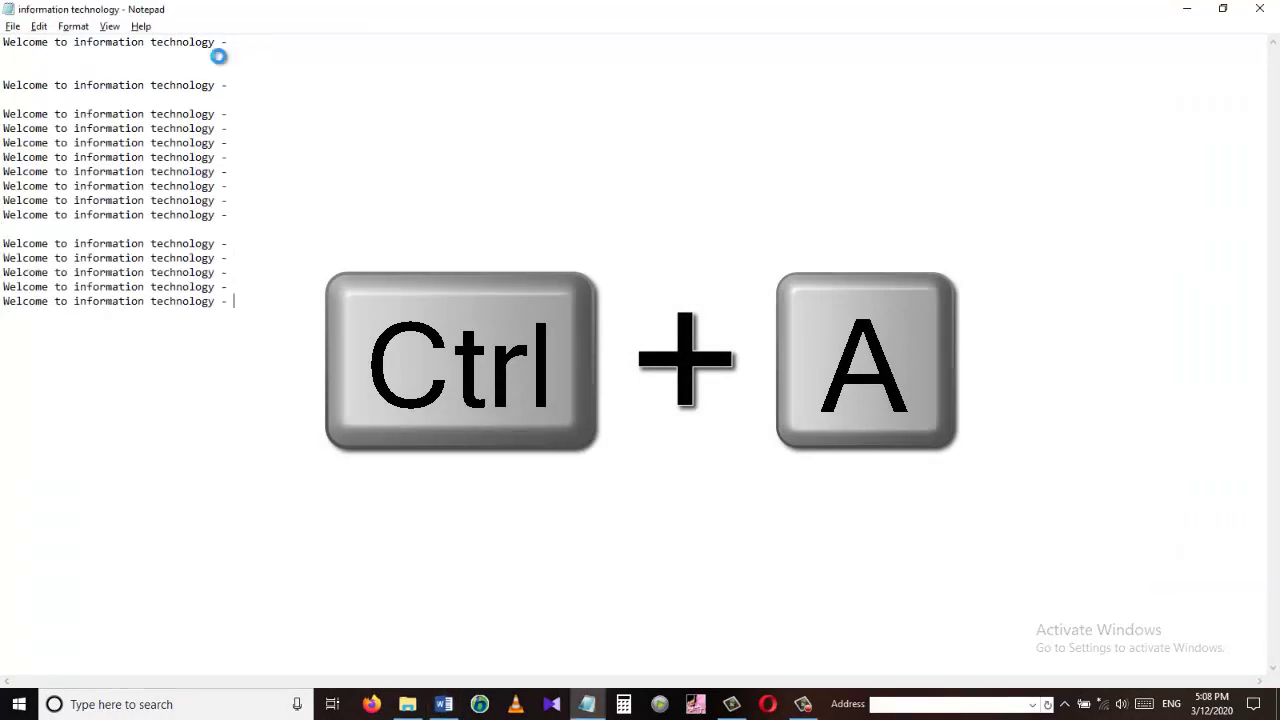
type("Welcome to information technology -")
left_click(272, 101)
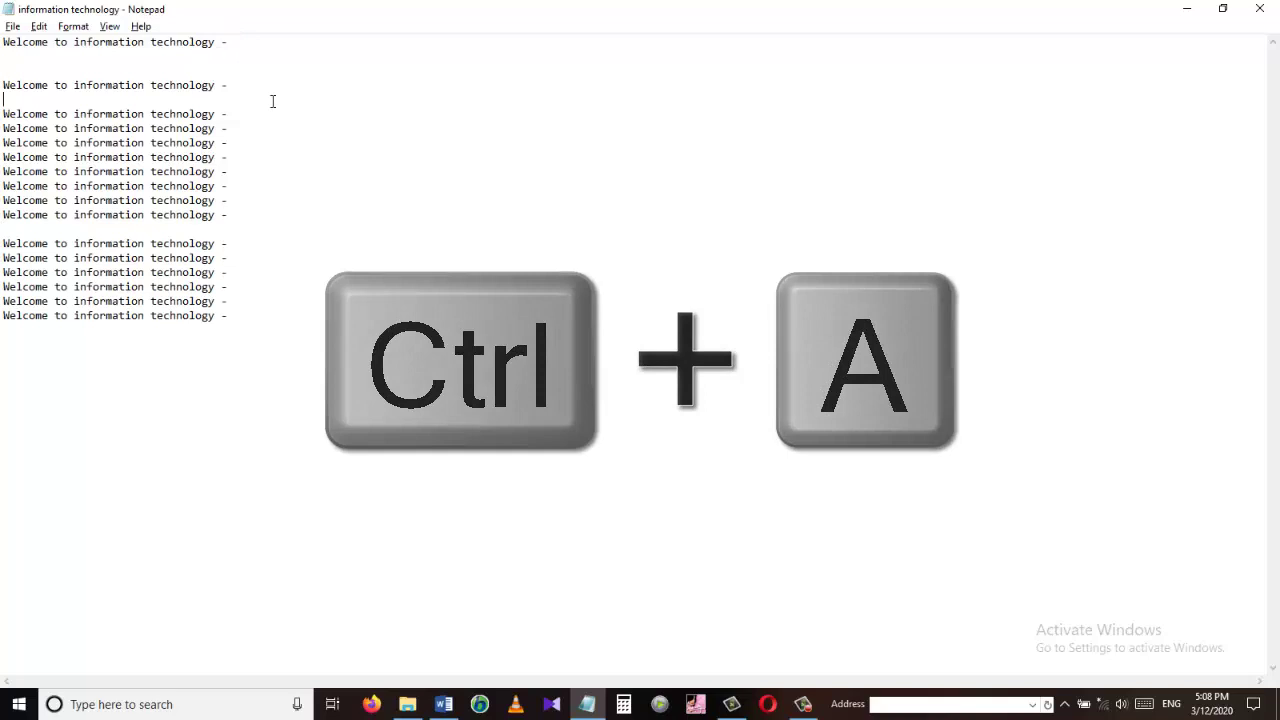
Select the entire content of the document, and clear the selection again.
key("ctrl+a")
key("alt+Tab")
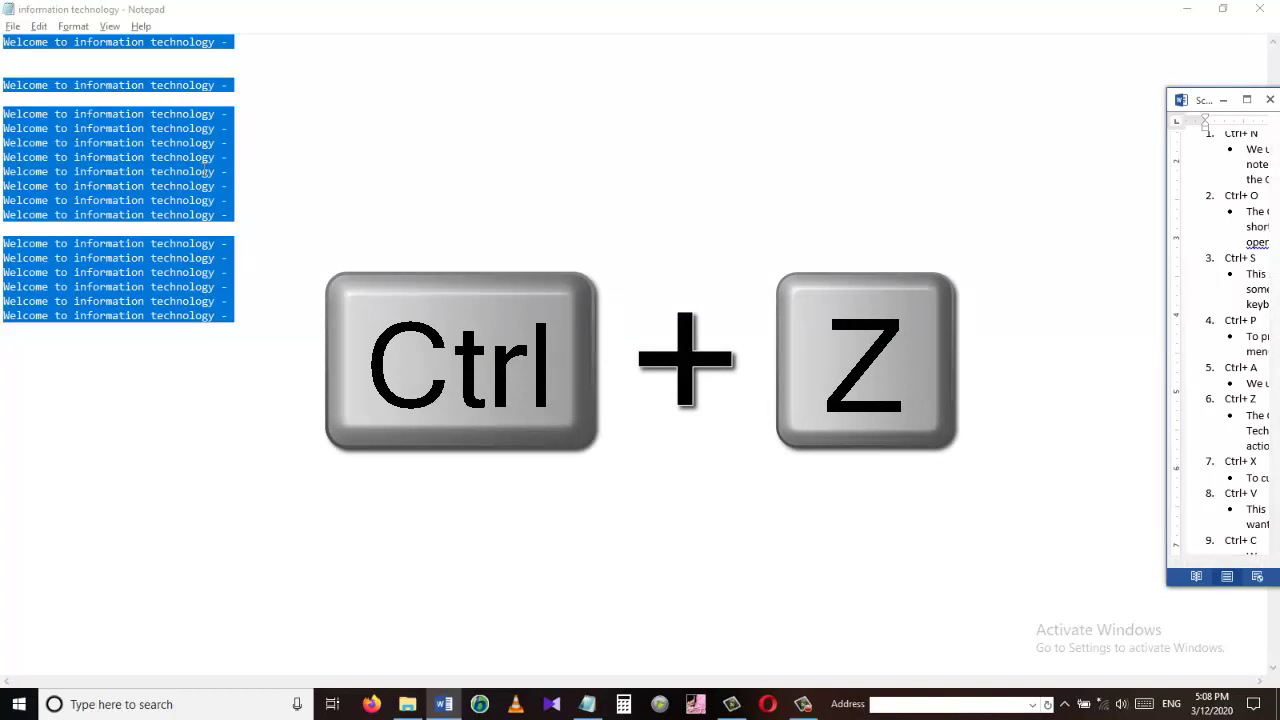
left_click(392, 212)
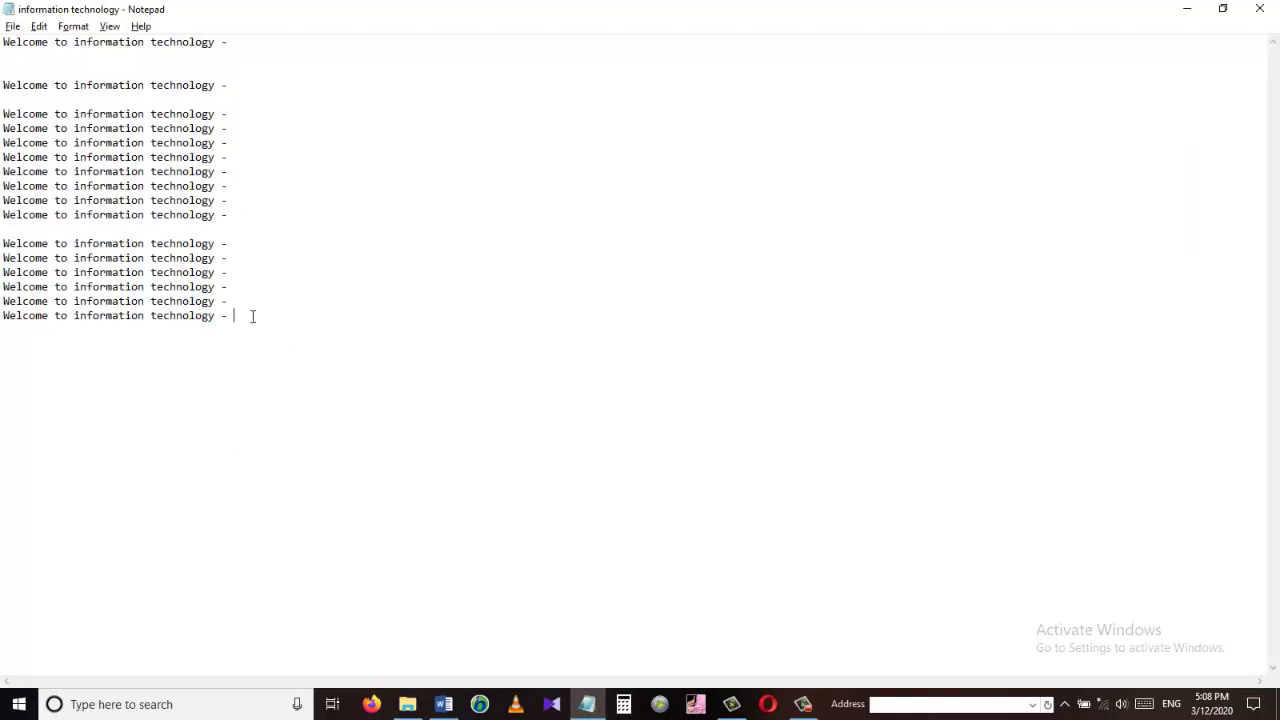
Cut the last block of six lines and paste it into a new blank document.
left_click(246, 301)
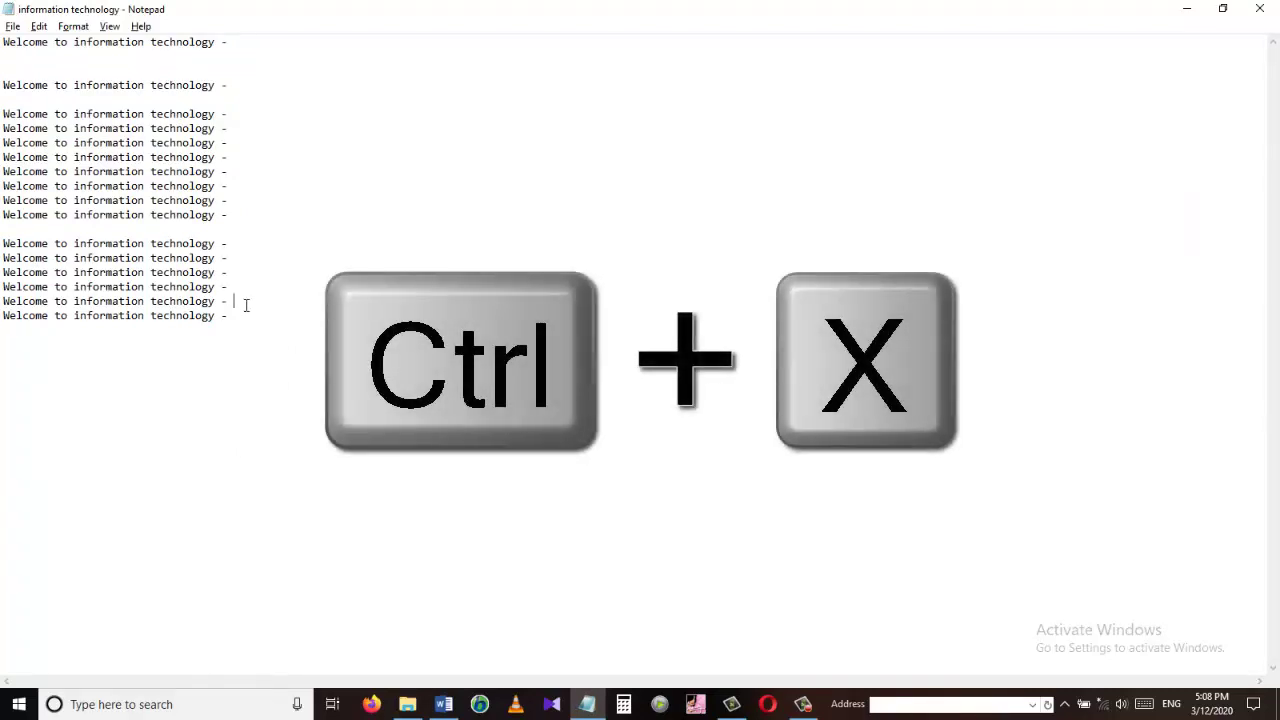
left_click_drag(244, 313, 2, 244)
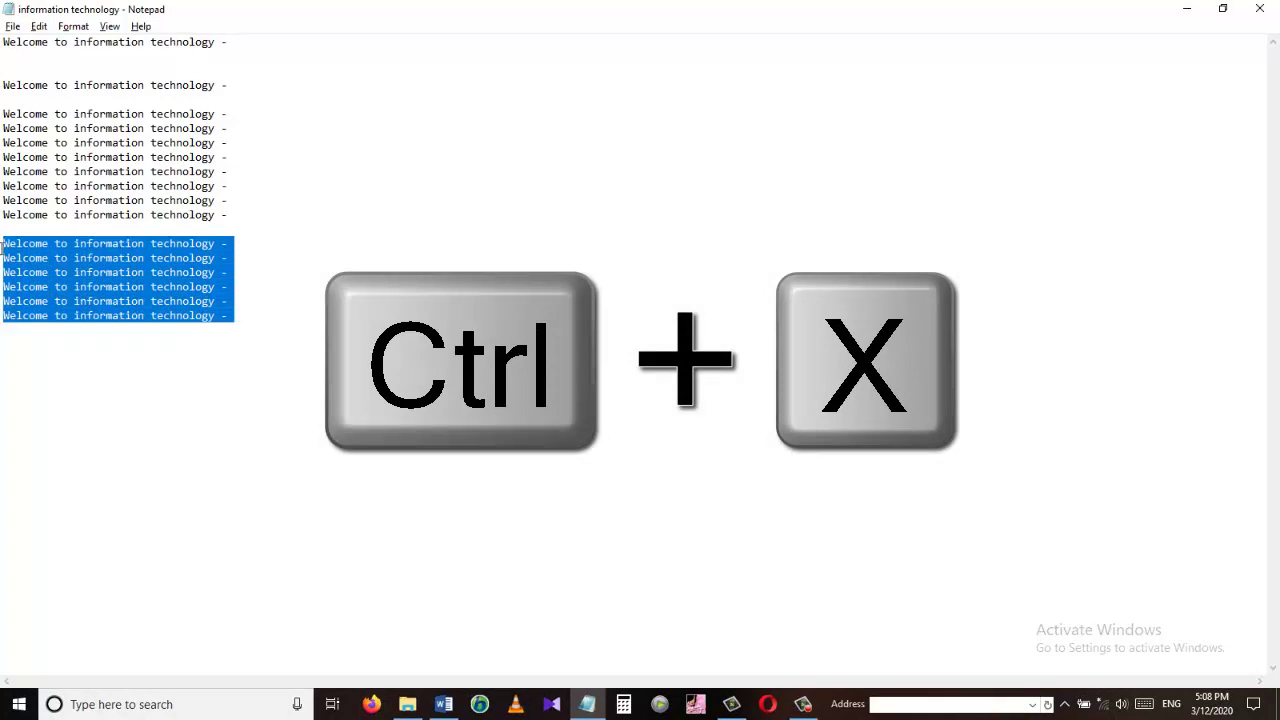
key("ctrl+x")
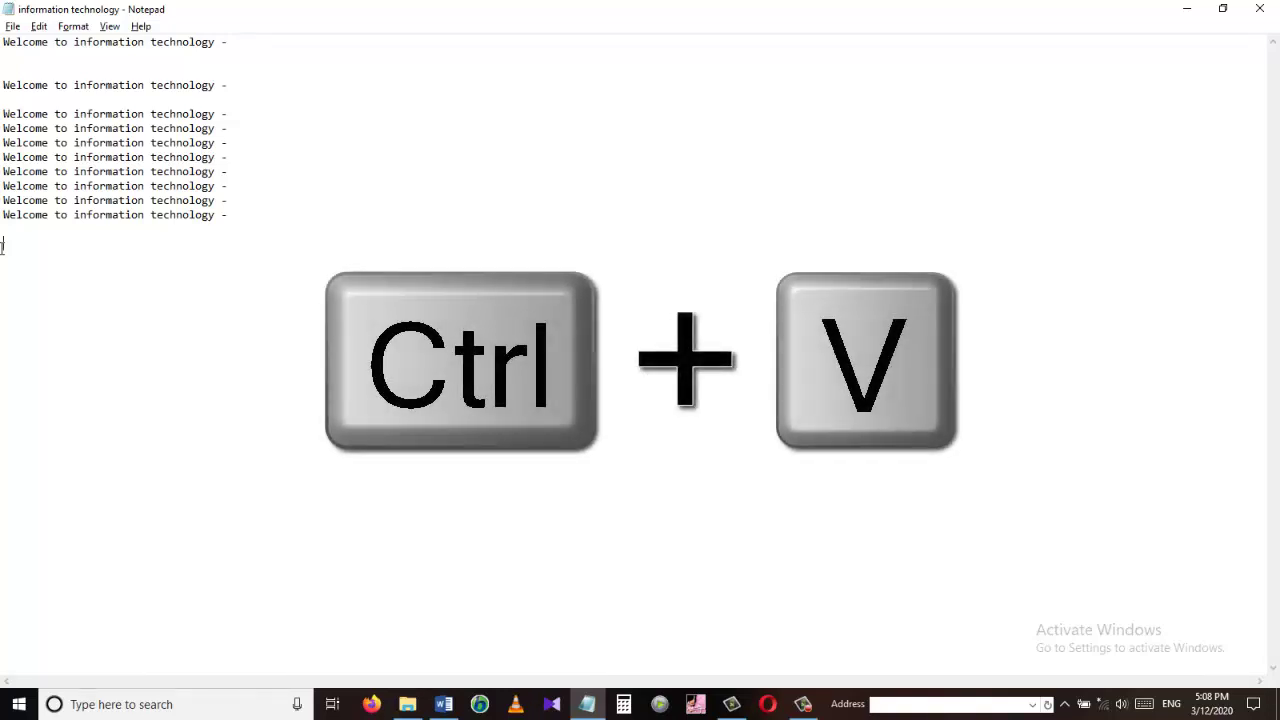
left_click(2, 248)
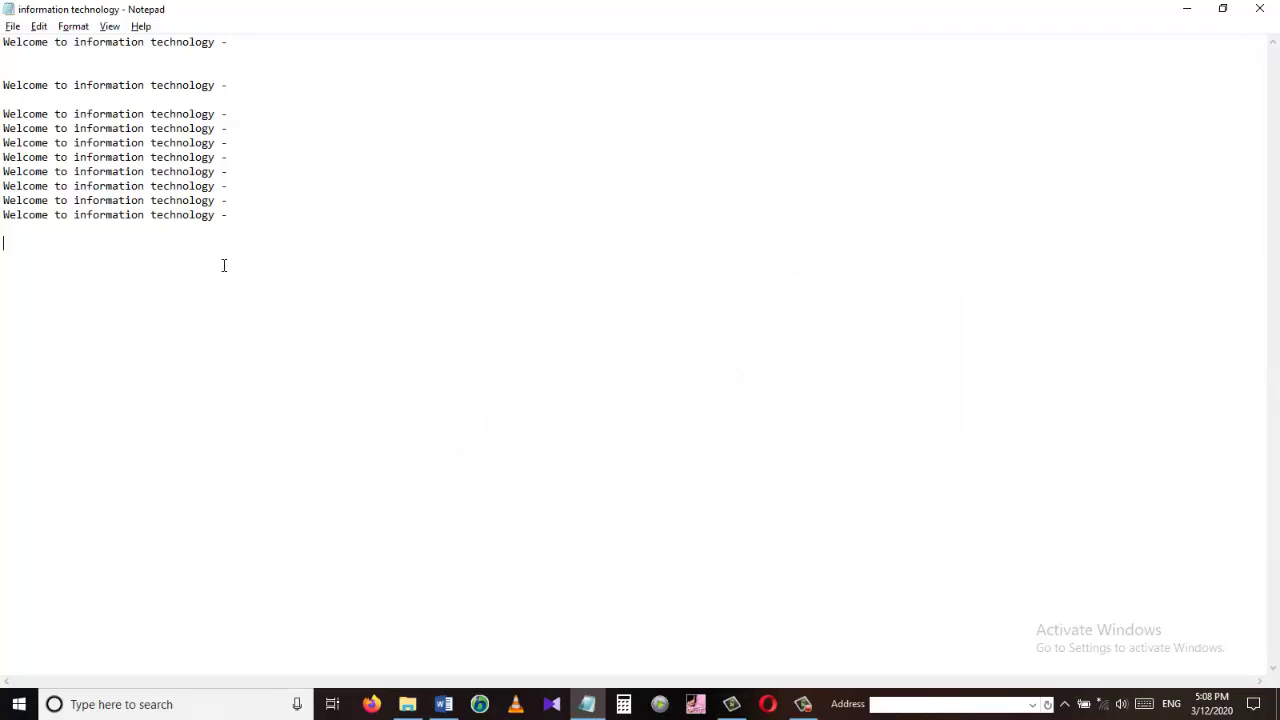
key("alt+F4")
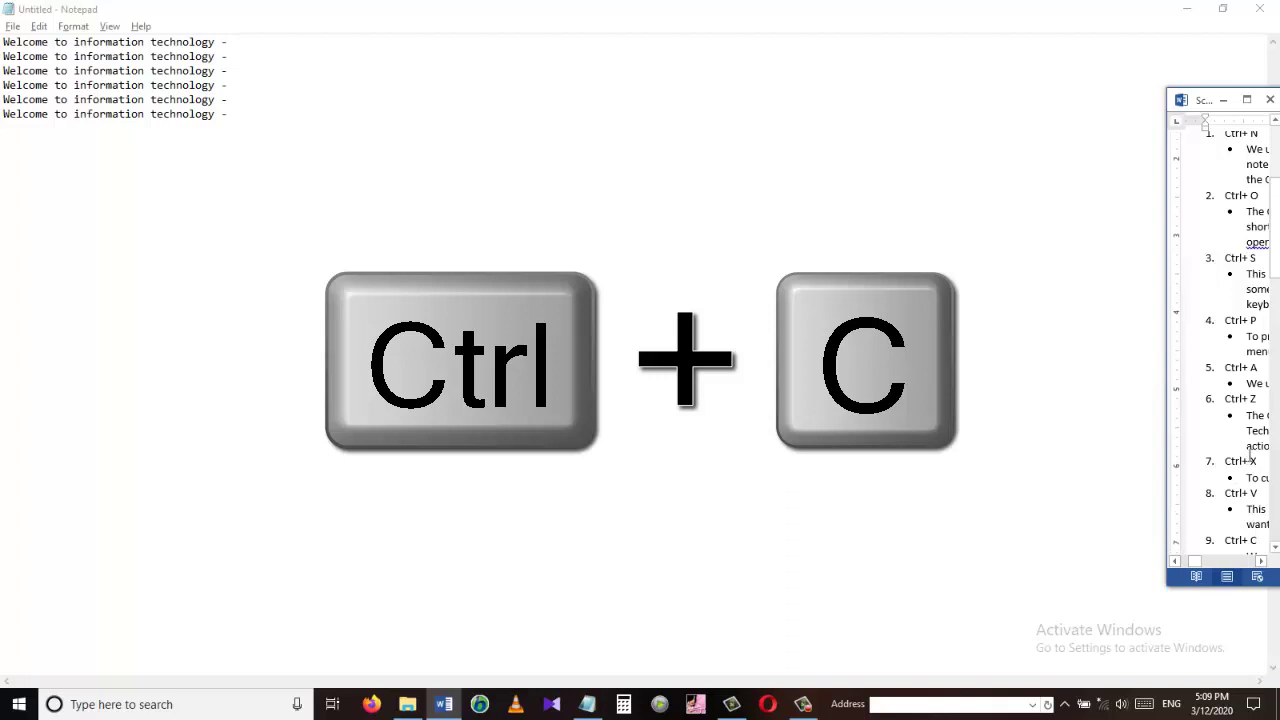
Copy the six "Welcome to information technology -" lines and paste them to form three blocks separated by blank lines.
scroll(1250, 456, "down", 1)
scroll(1234, 407, "down", 1)
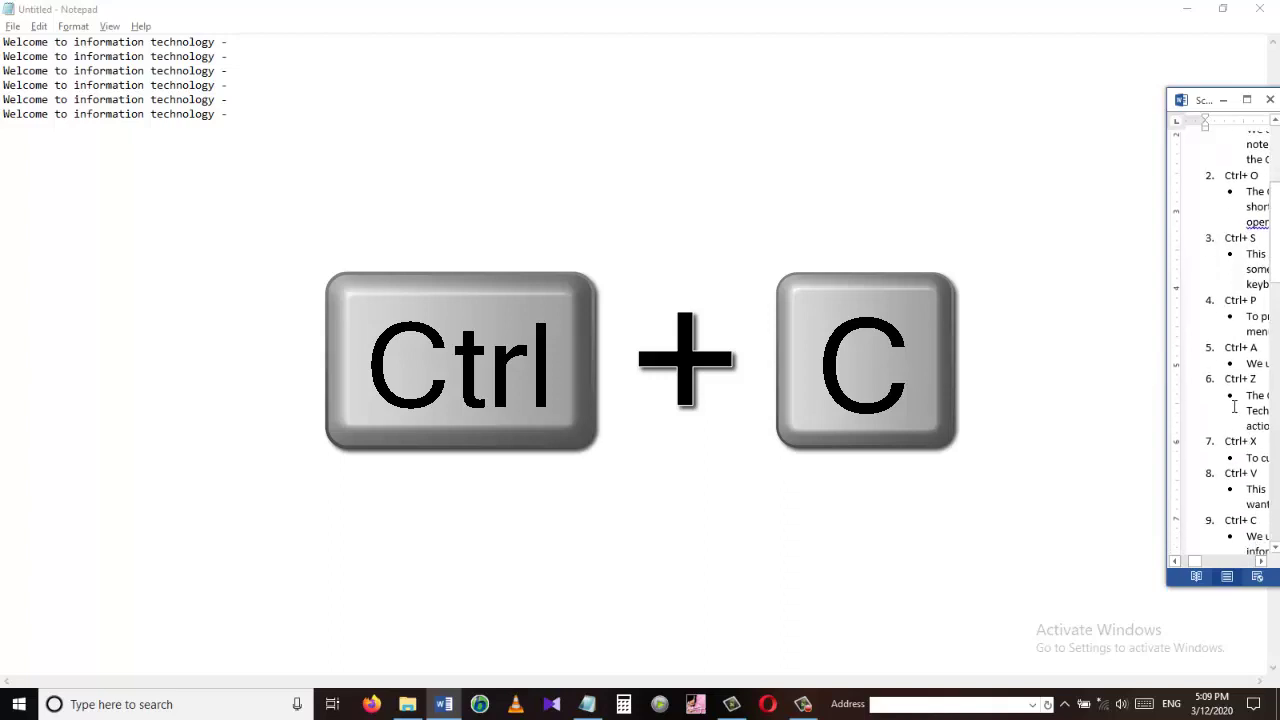
scroll(1234, 407, "down", 5)
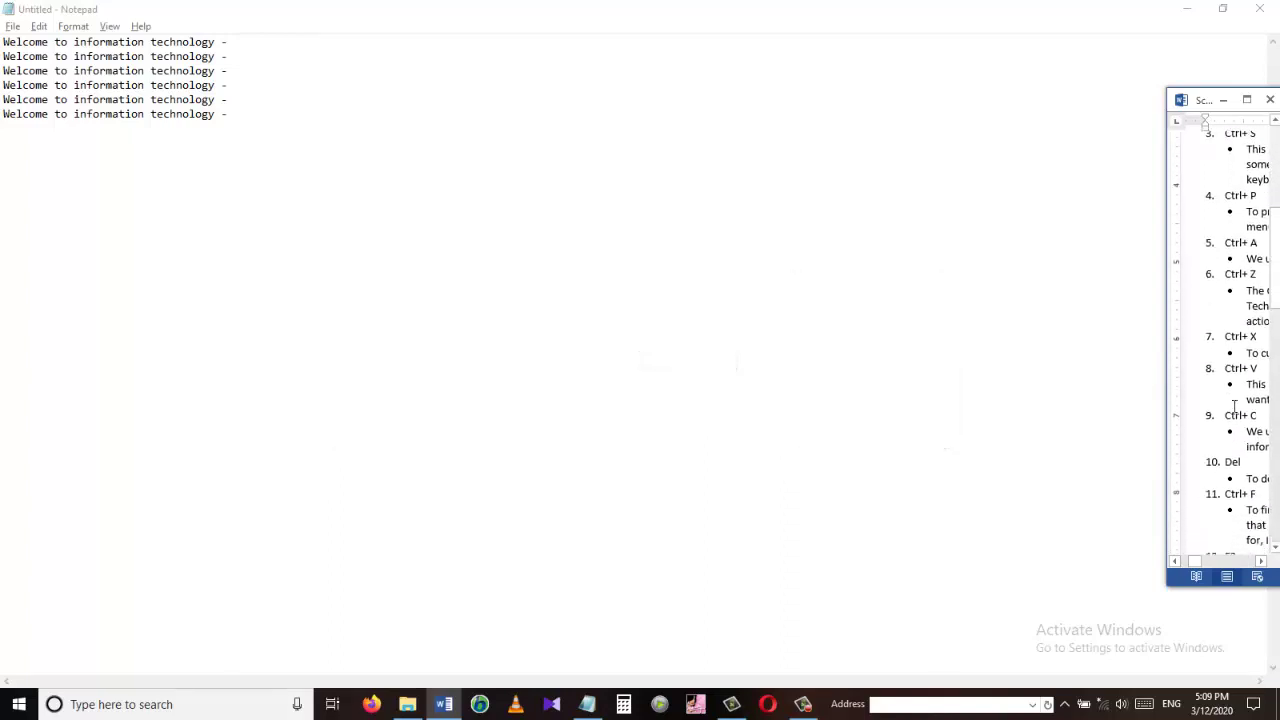
scroll(1234, 407, "down", 5)
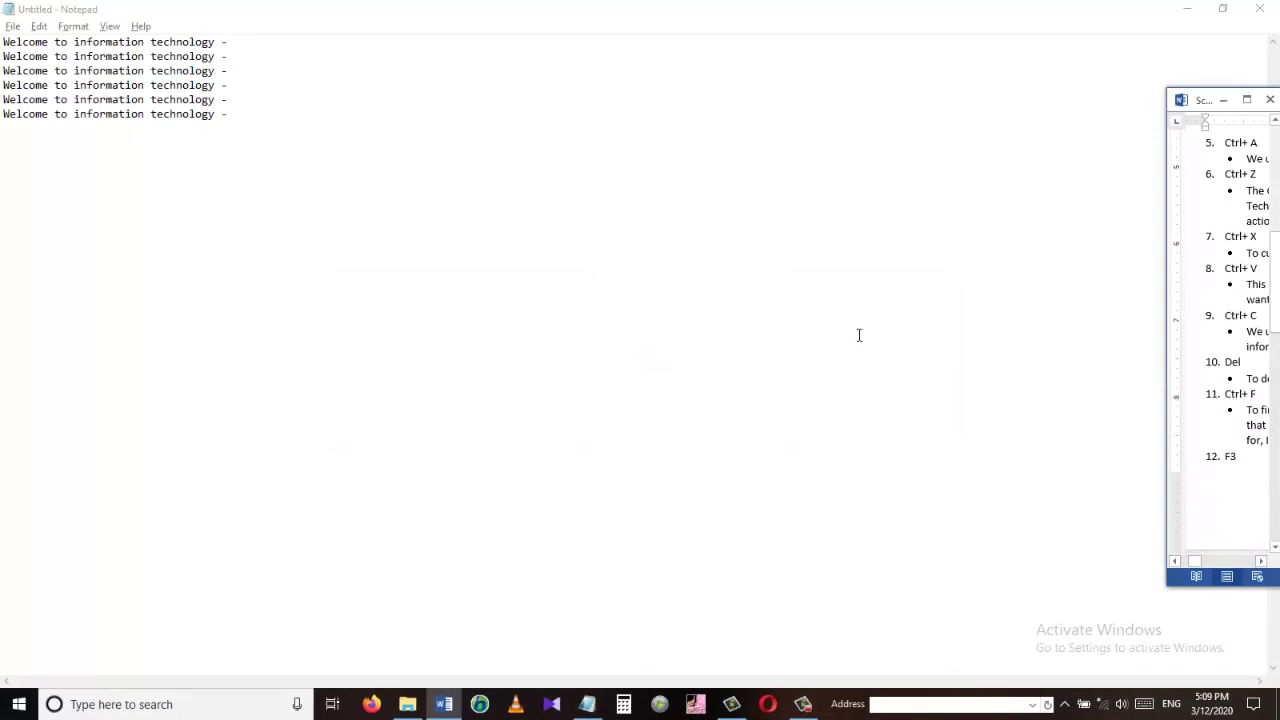
left_click_drag(228, 118, 3, 40)
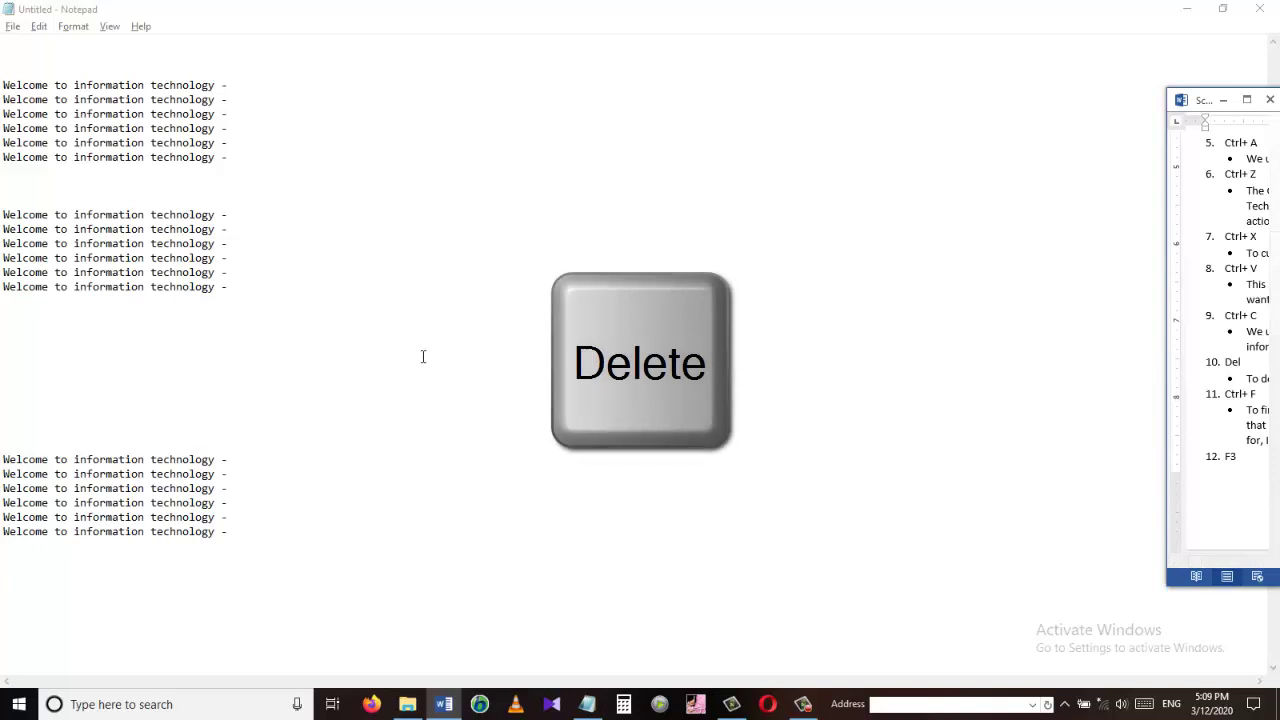
Delete the last four lines of the middle text block.
left_click(236, 286)
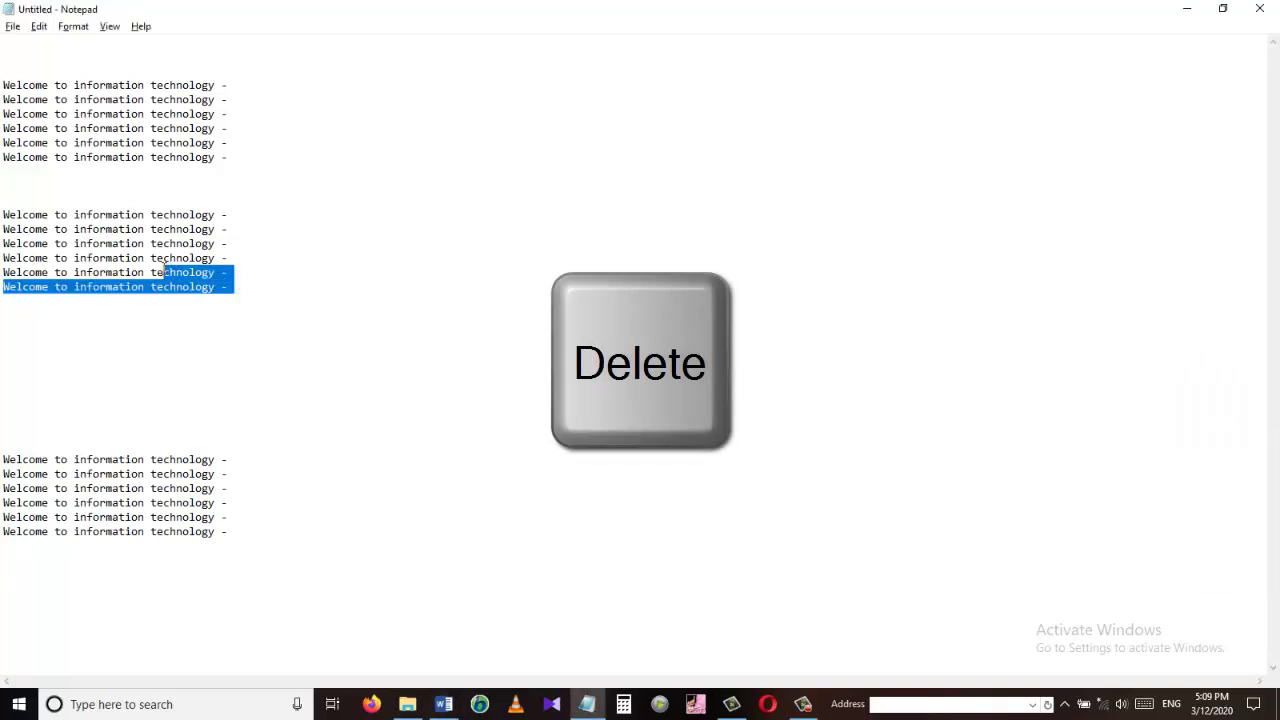
left_click_drag(165, 265, 5, 240)
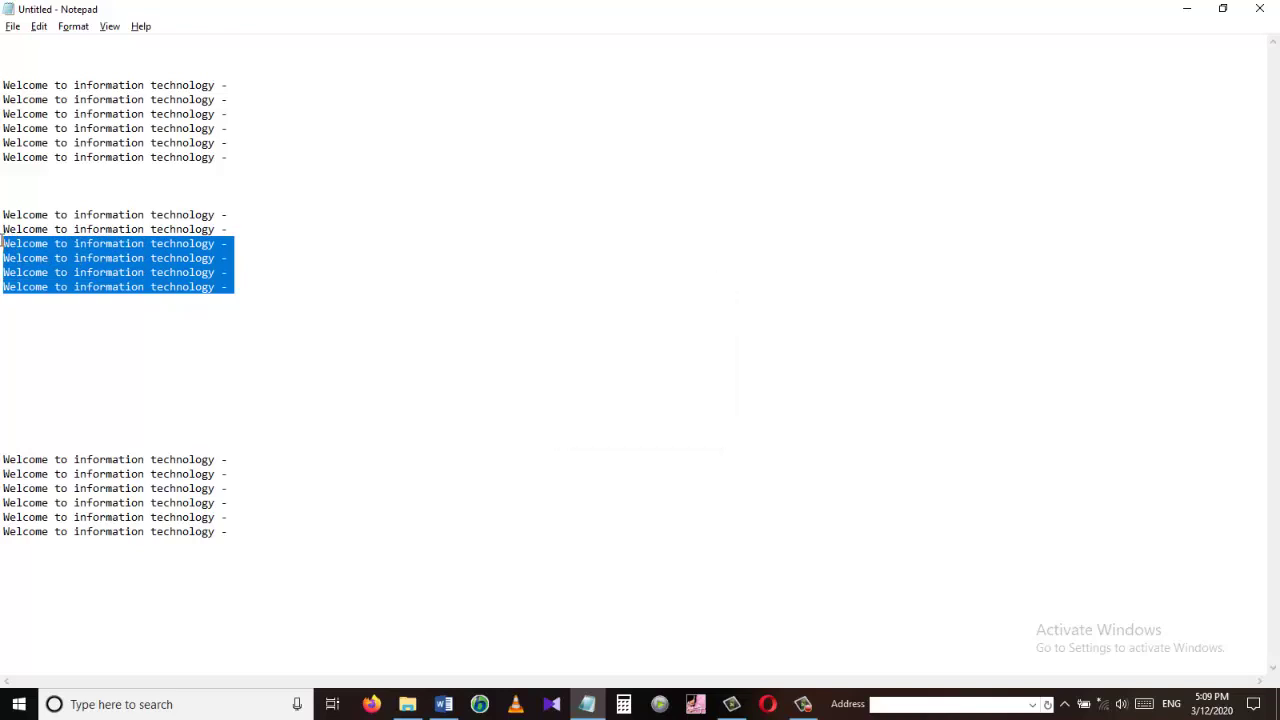
key("Delete")
key("alt+Tab")
left_click_drag(1272, 320, 1272, 345)
Search downward from the gap above the last block for "Information", stepping through each match to the final line.
left_click(266, 321)
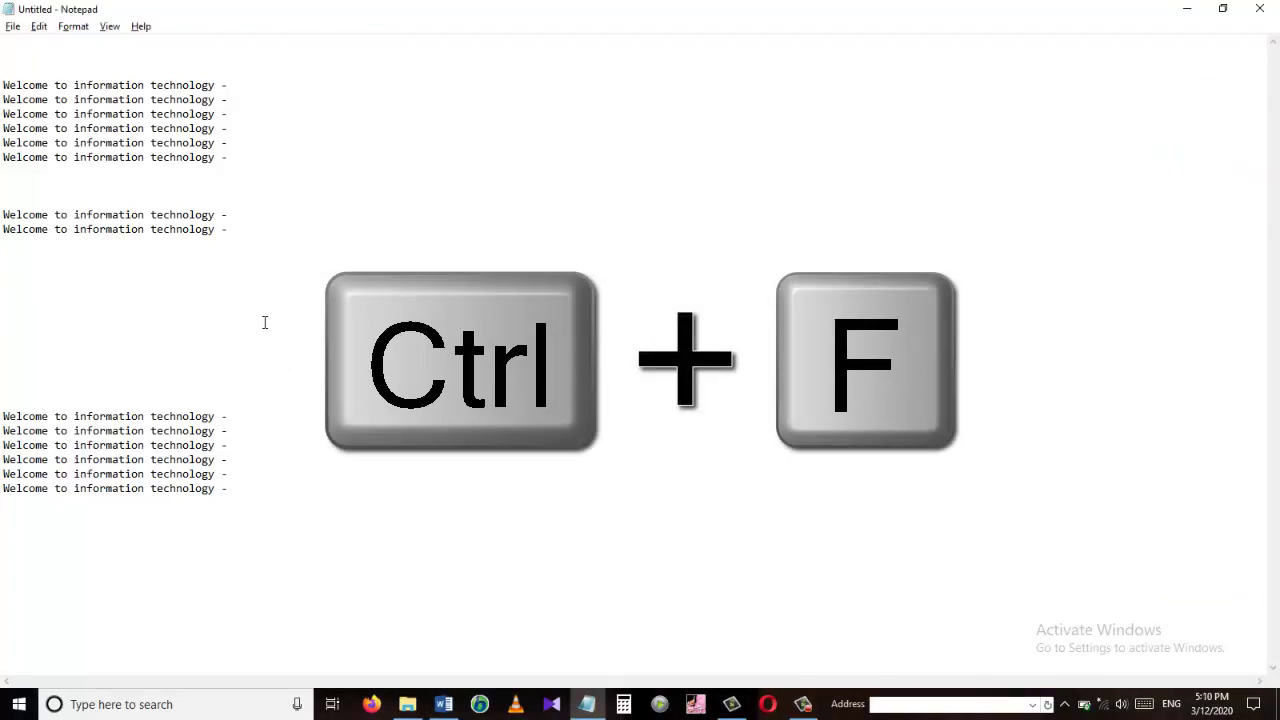
key("ctrl+f")
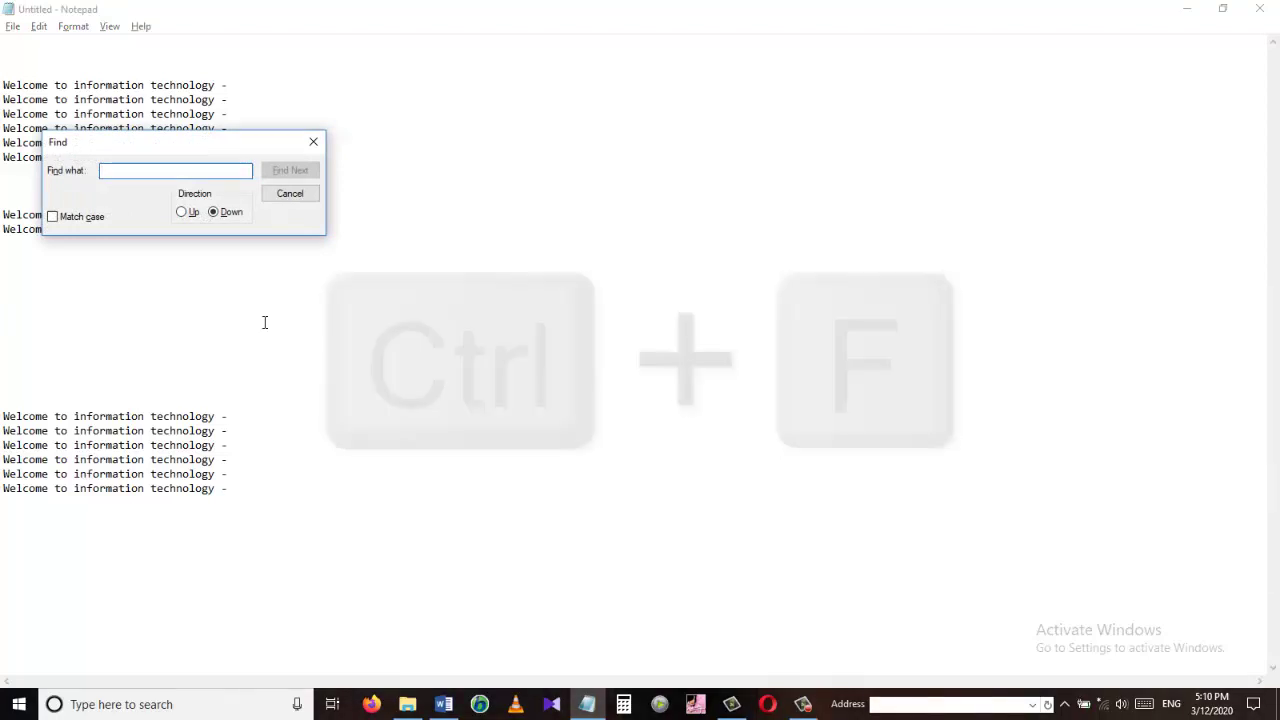
type("In")
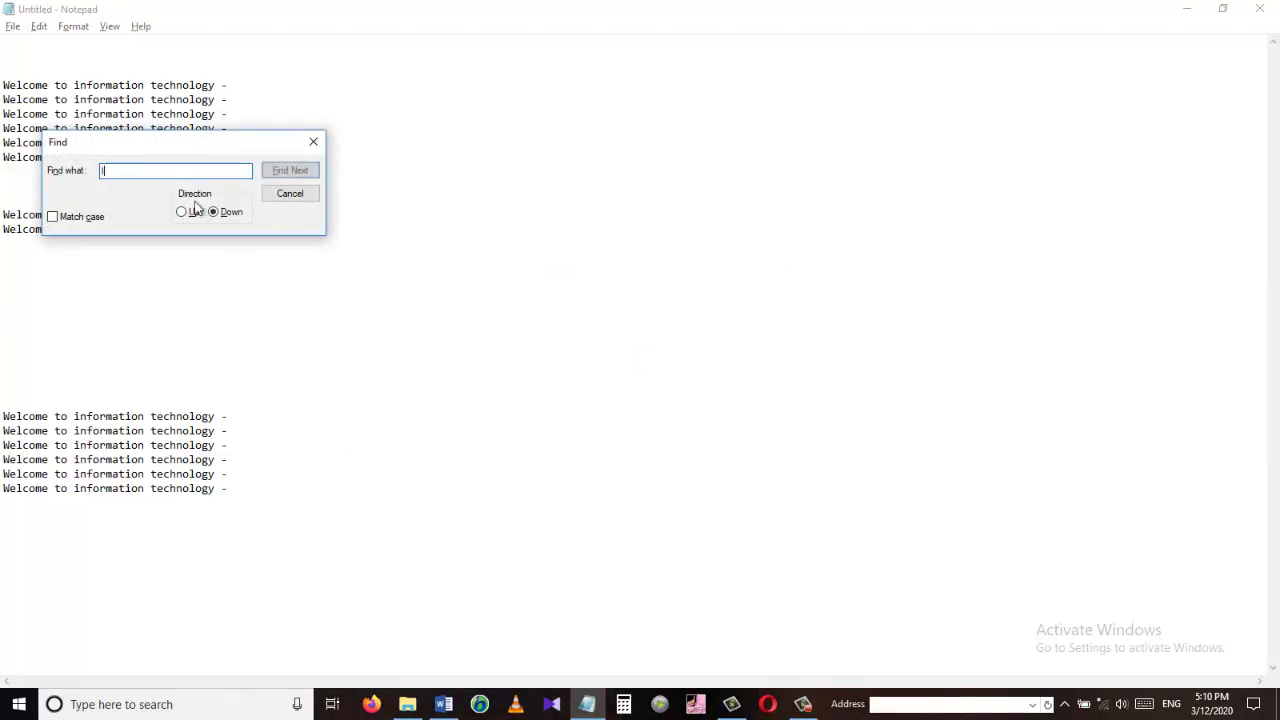
type("forma")
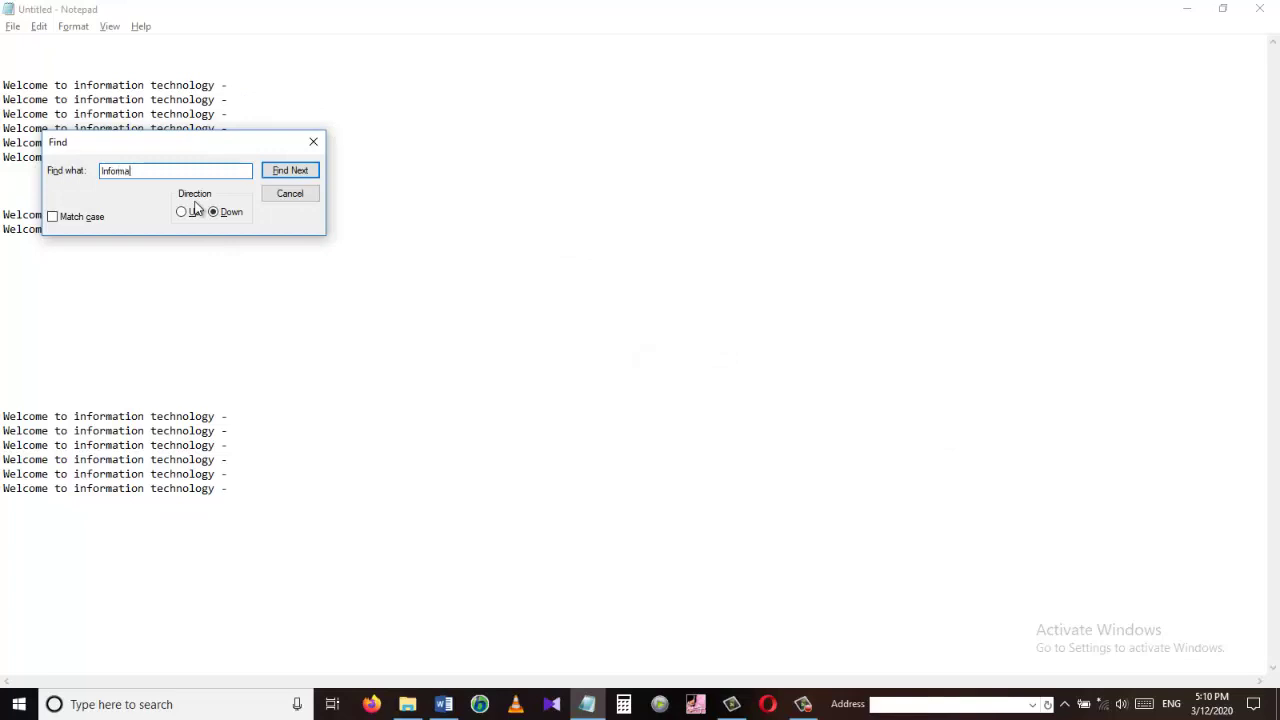
type("tion")
key("BackSpace")
left_click(280, 172)
left_click(280, 172)
left_click(280, 172)
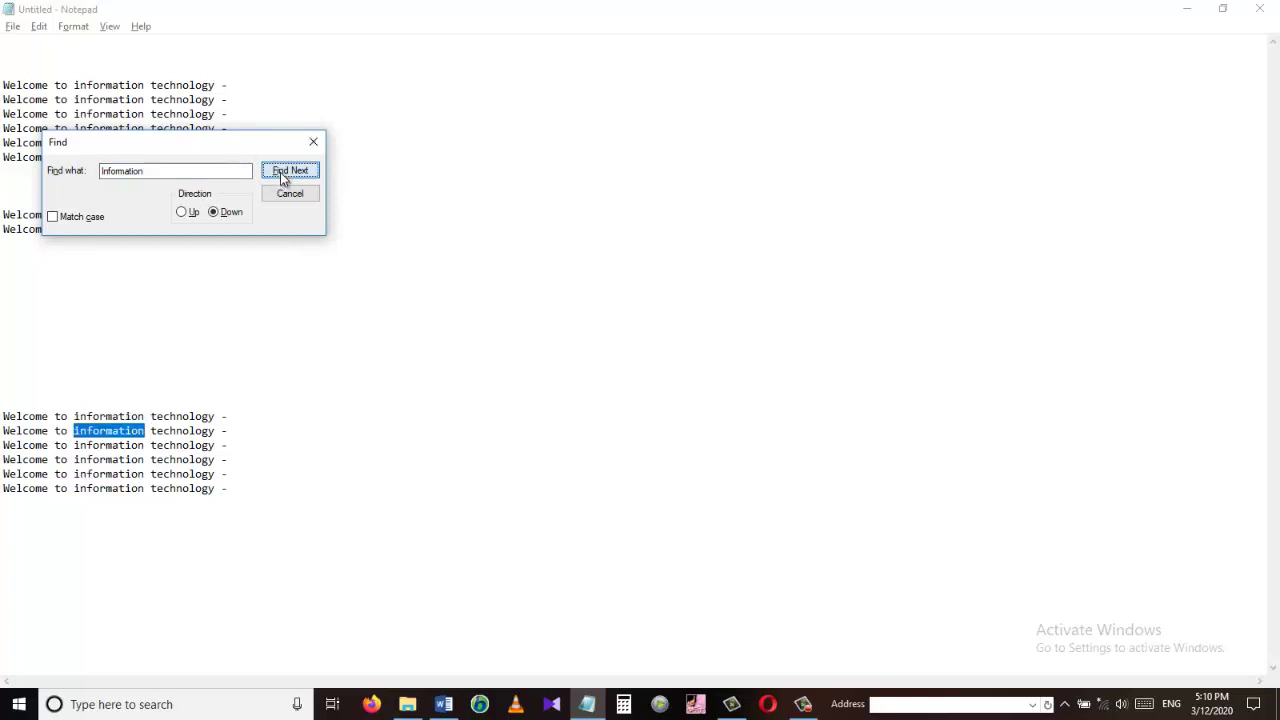
left_click(280, 172)
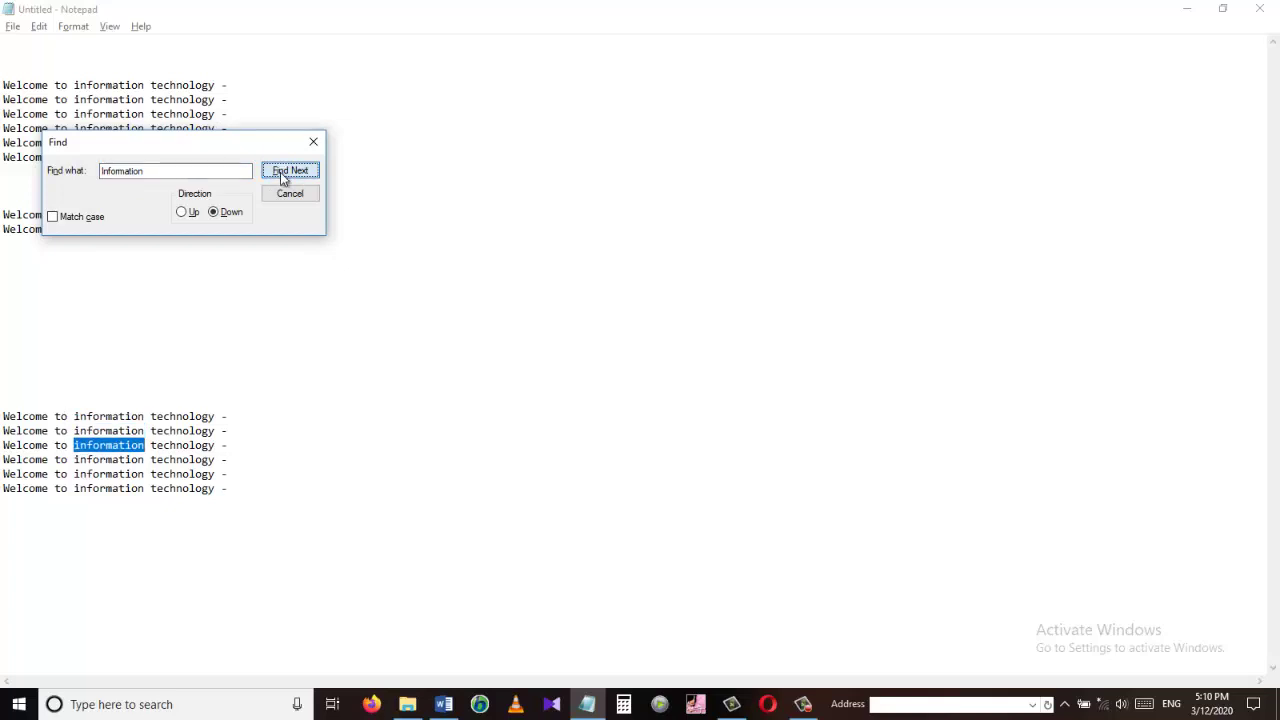
left_click(280, 172)
left_click(280, 172)
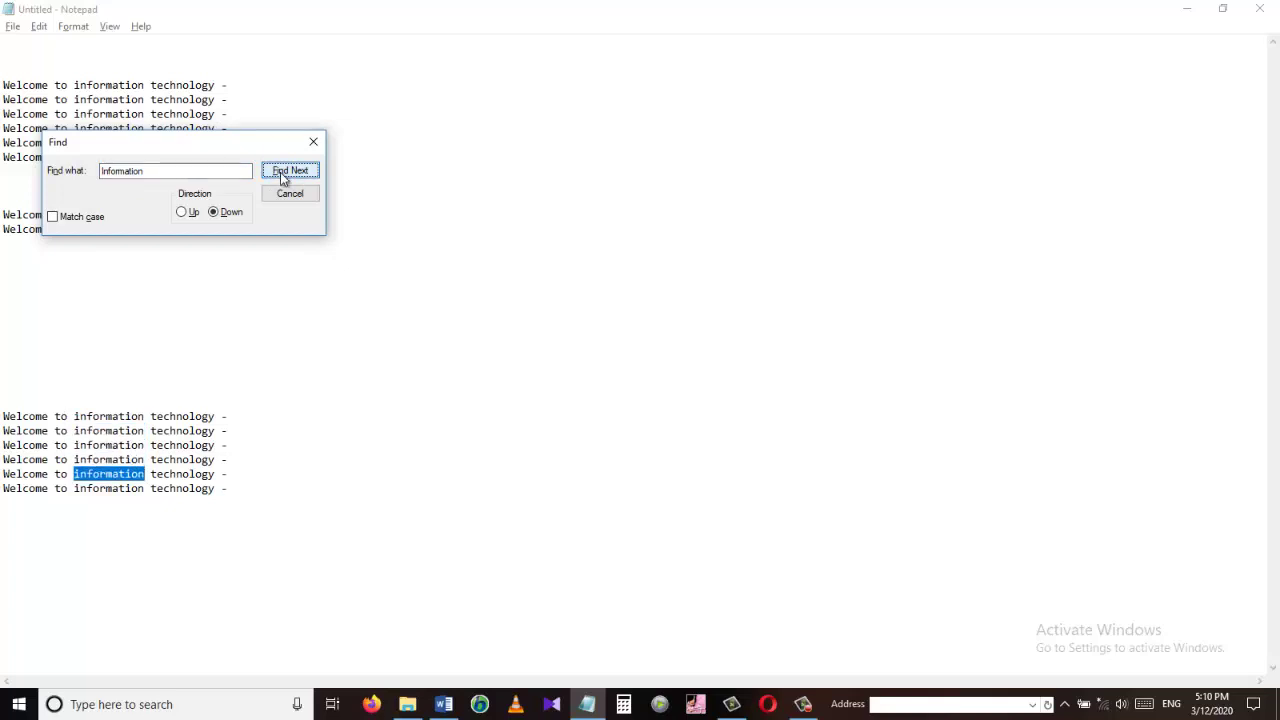
left_click(280, 172)
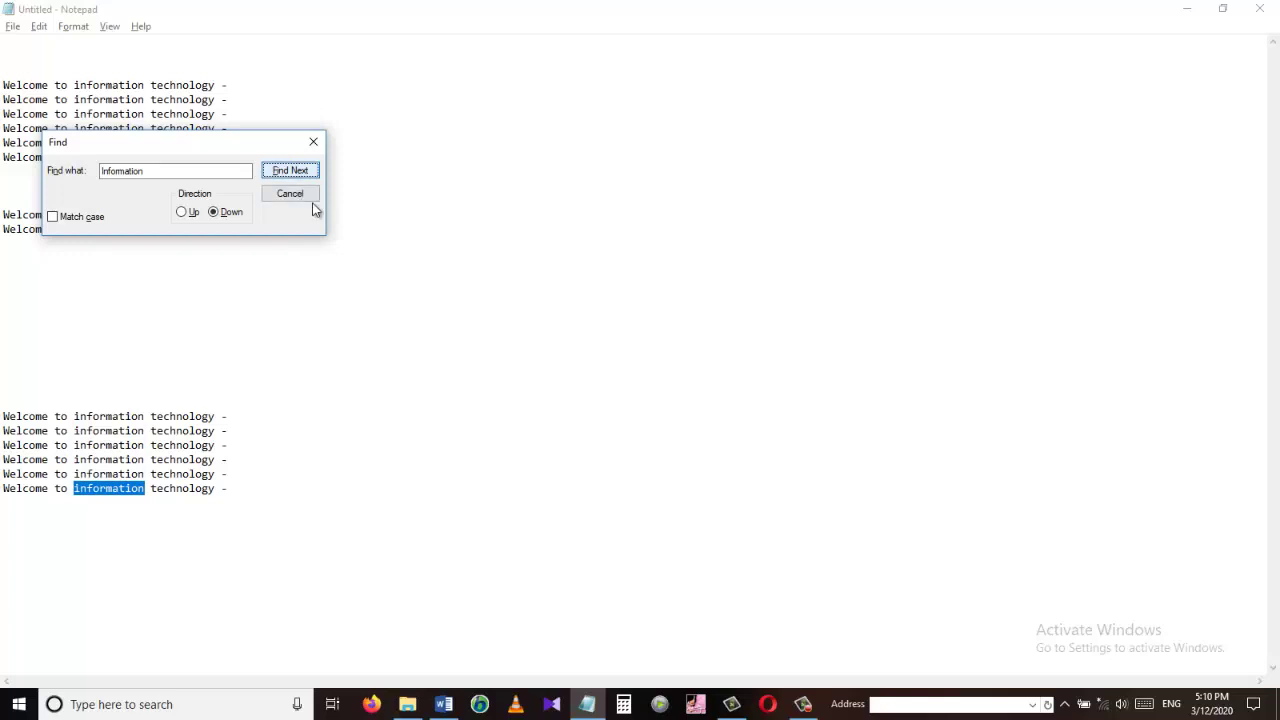
Close the Find dialog and repeat the search for "Information" from the top block down to the fifth line of the last block.
left_click(290, 195)
key("alt+Tab")
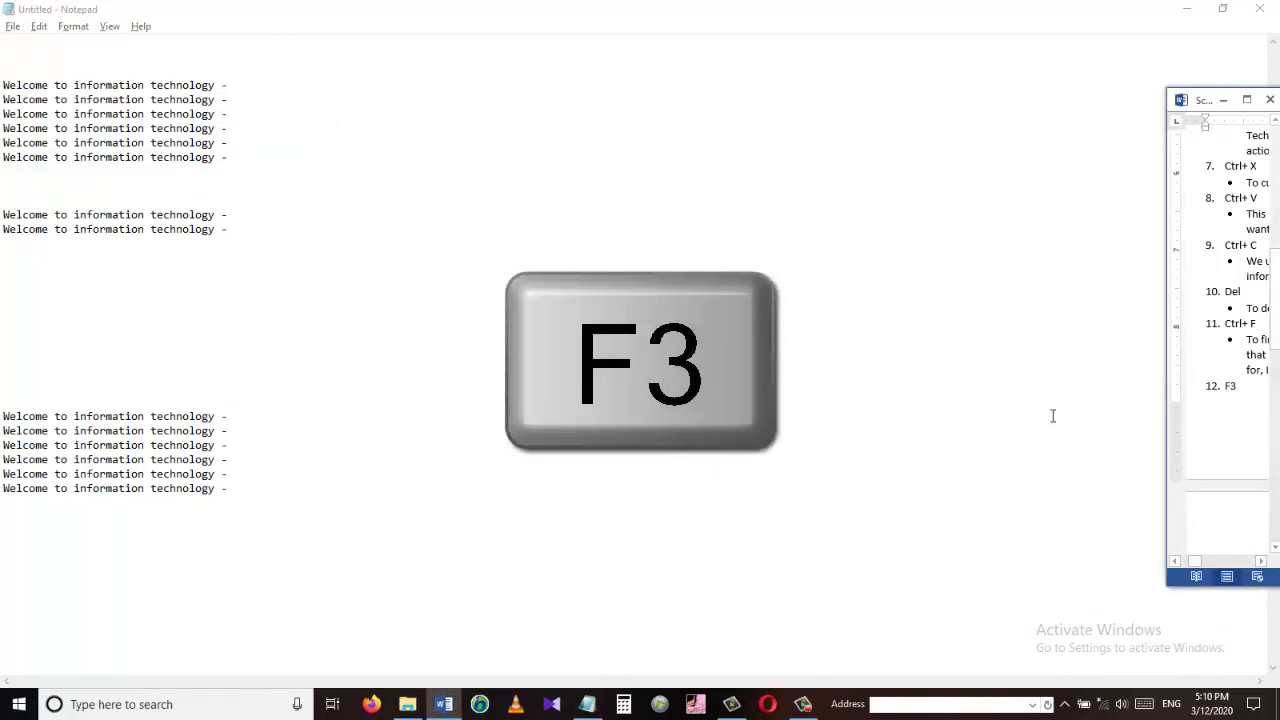
key("alt+Tab")
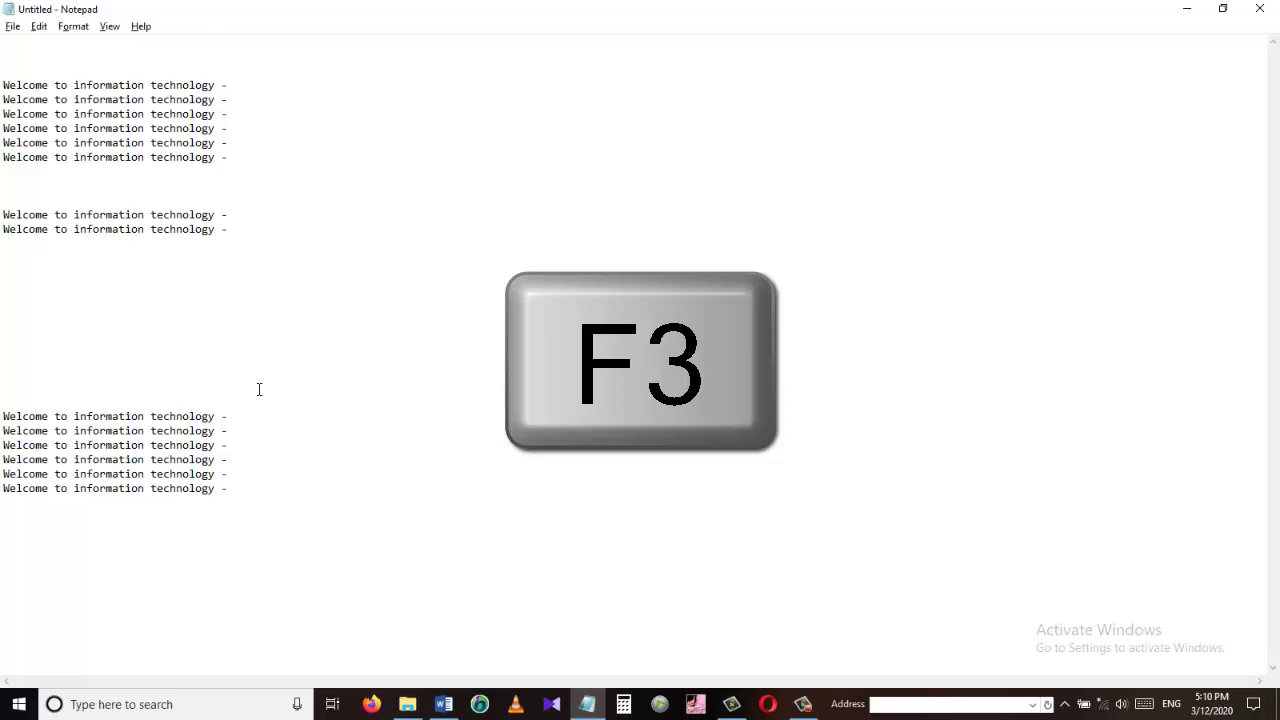
key("F3")
key("F3")
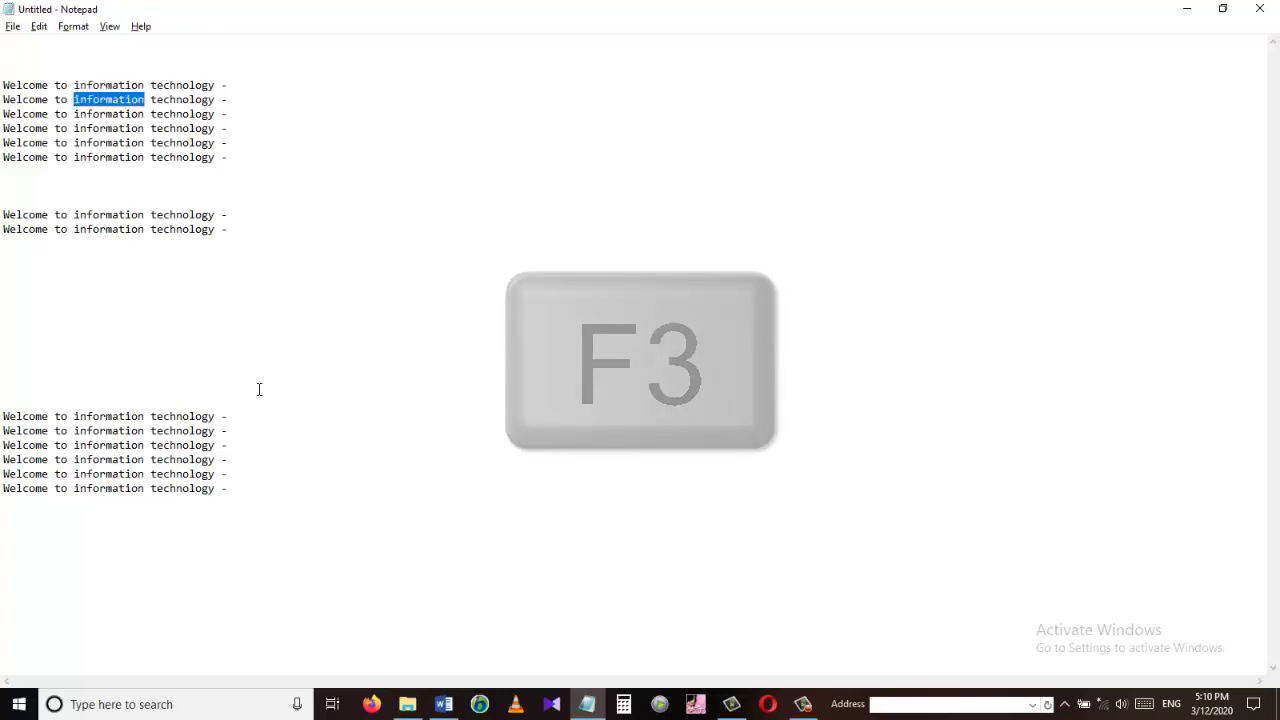
key("F3")
key("F3")
key("F3")
key("F3")
key("F3")
key("F3")
key("F3")
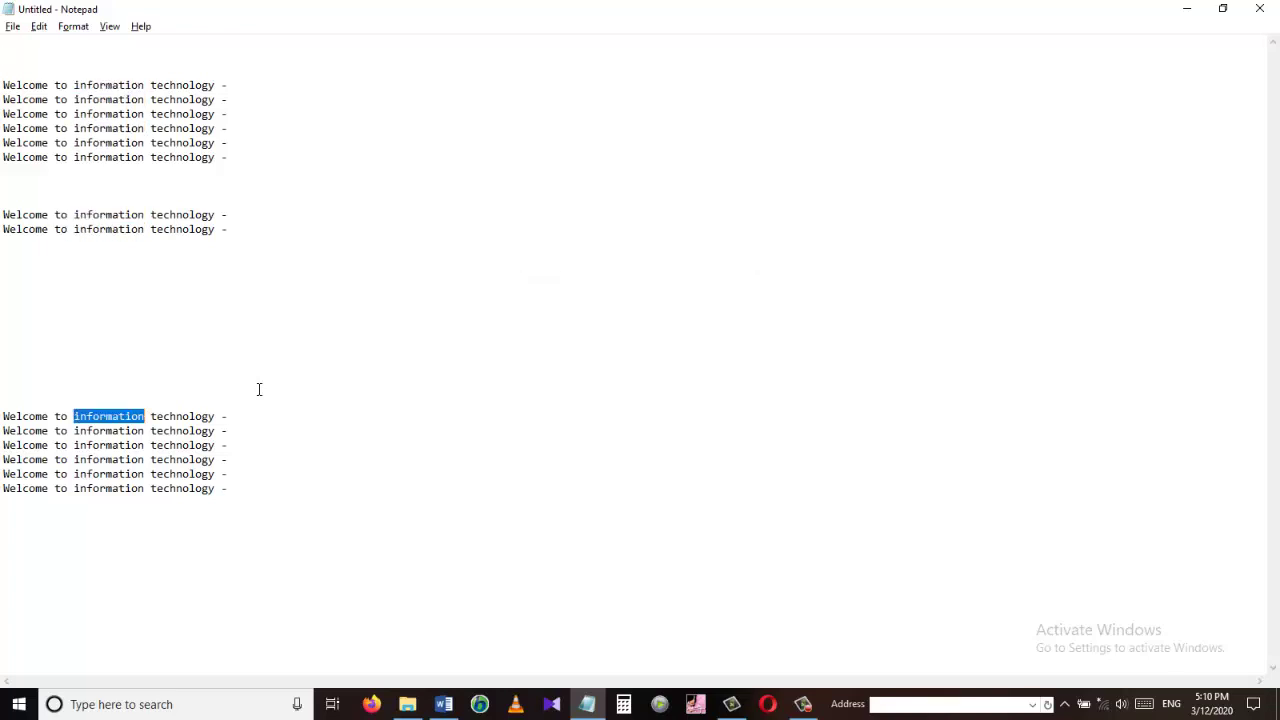
key("F3")
key("F3")
key("F3")
key("F3")
Replace every occurrence of "Information" with "Info" throughout the document, and close the Replace dialog.
key("alt+Tab")
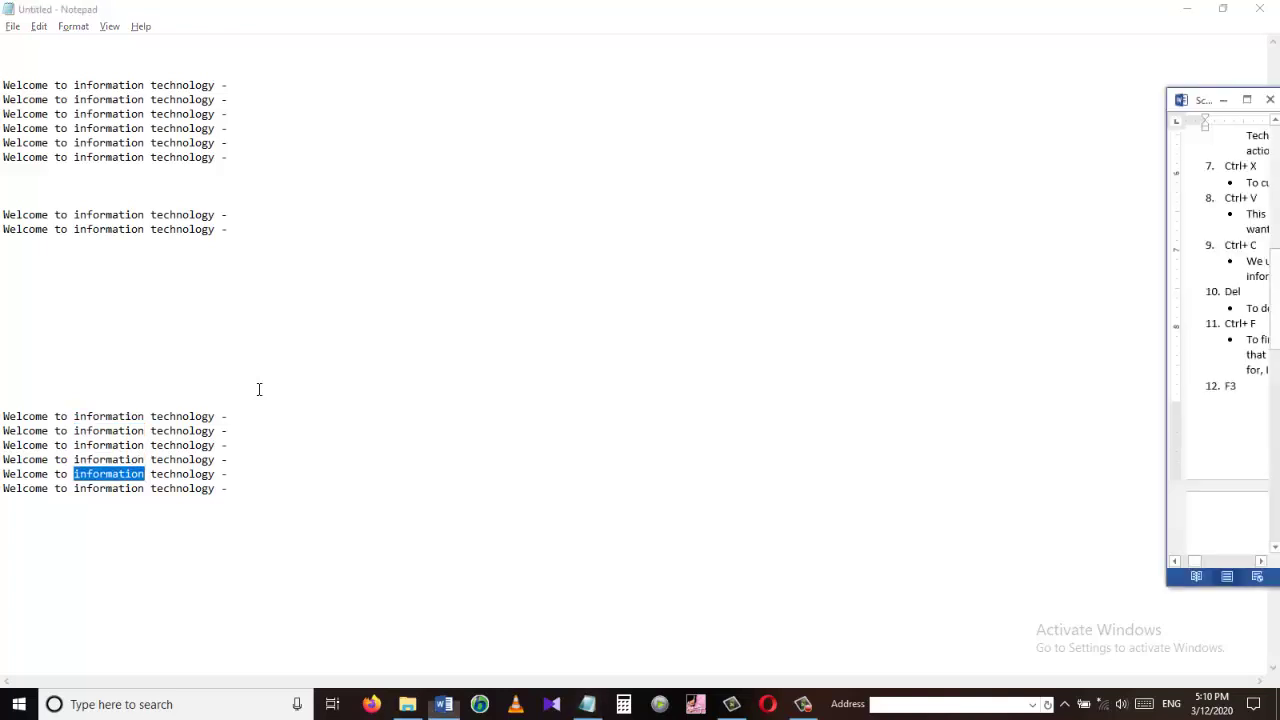
left_click_drag(1277, 388, 1273, 432)
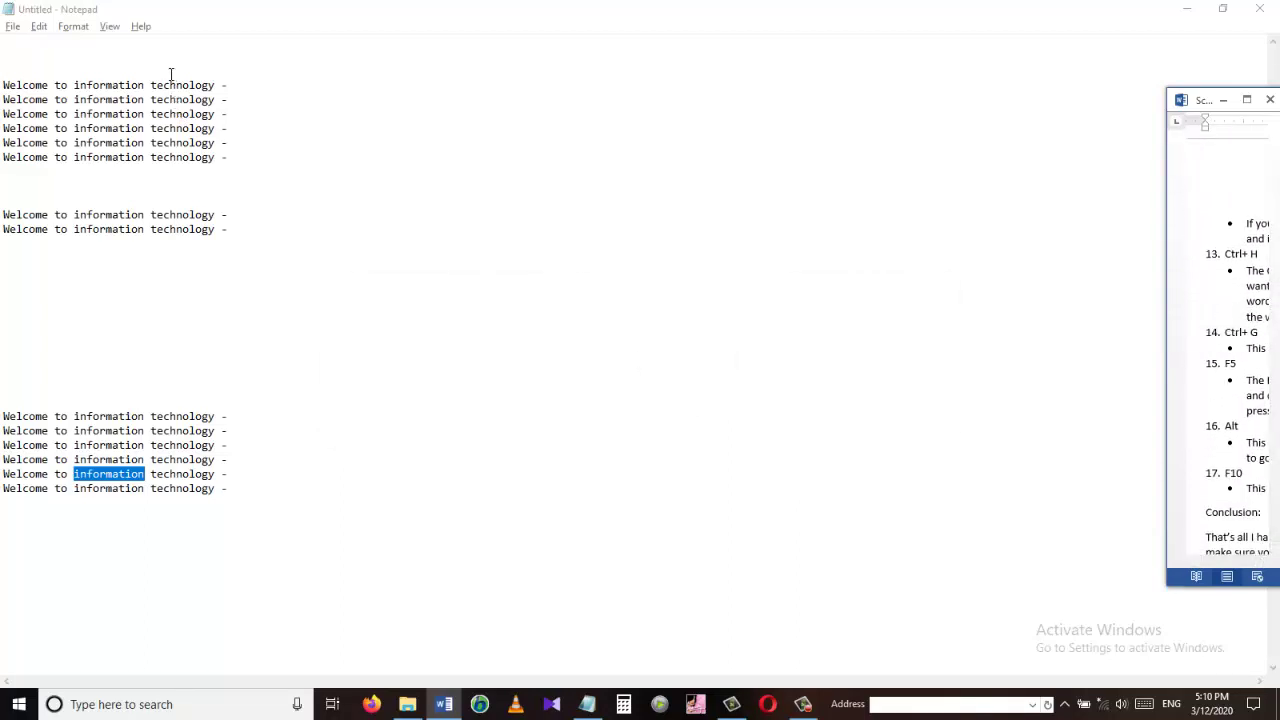
left_click(170, 75)
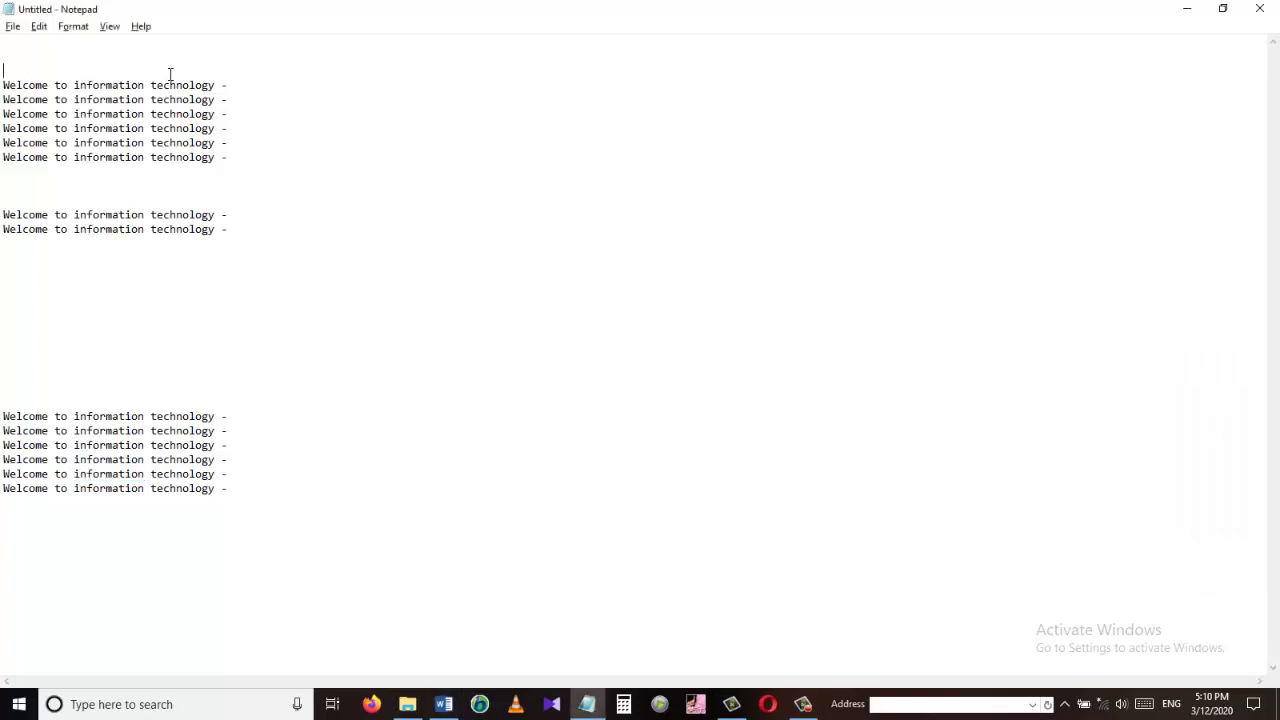
key("ctrl+h")
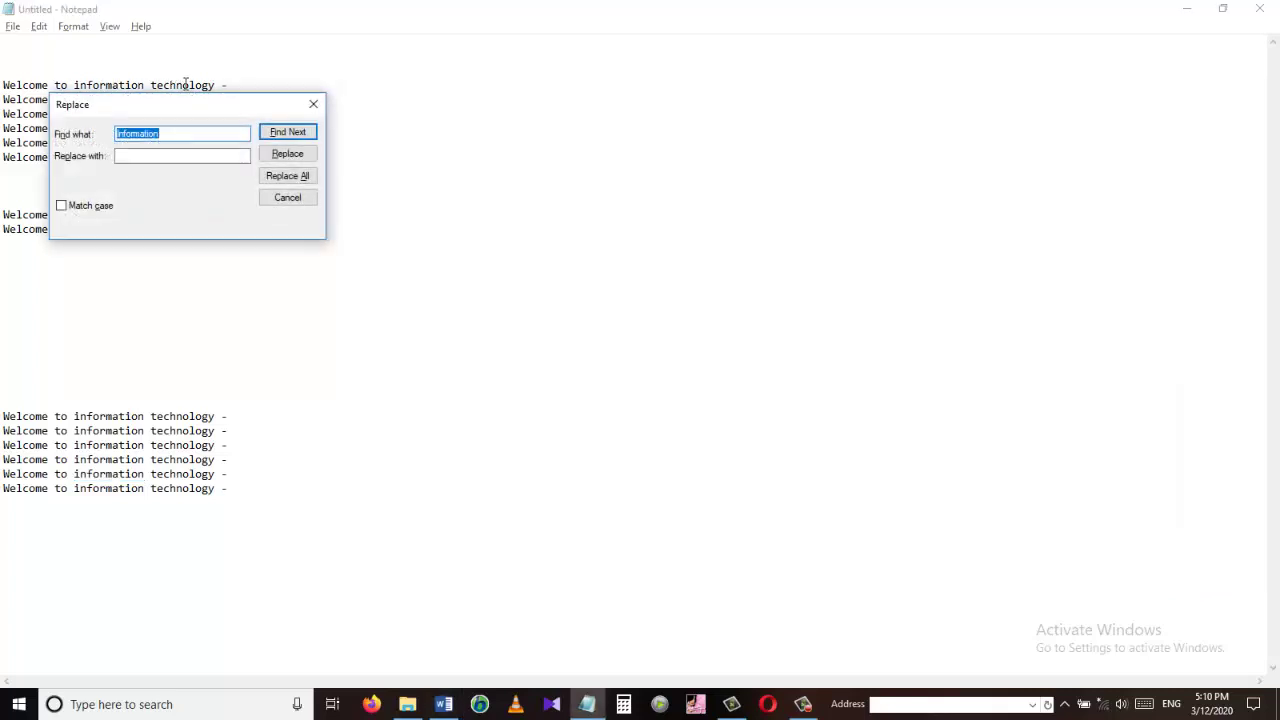
left_click(201, 150)
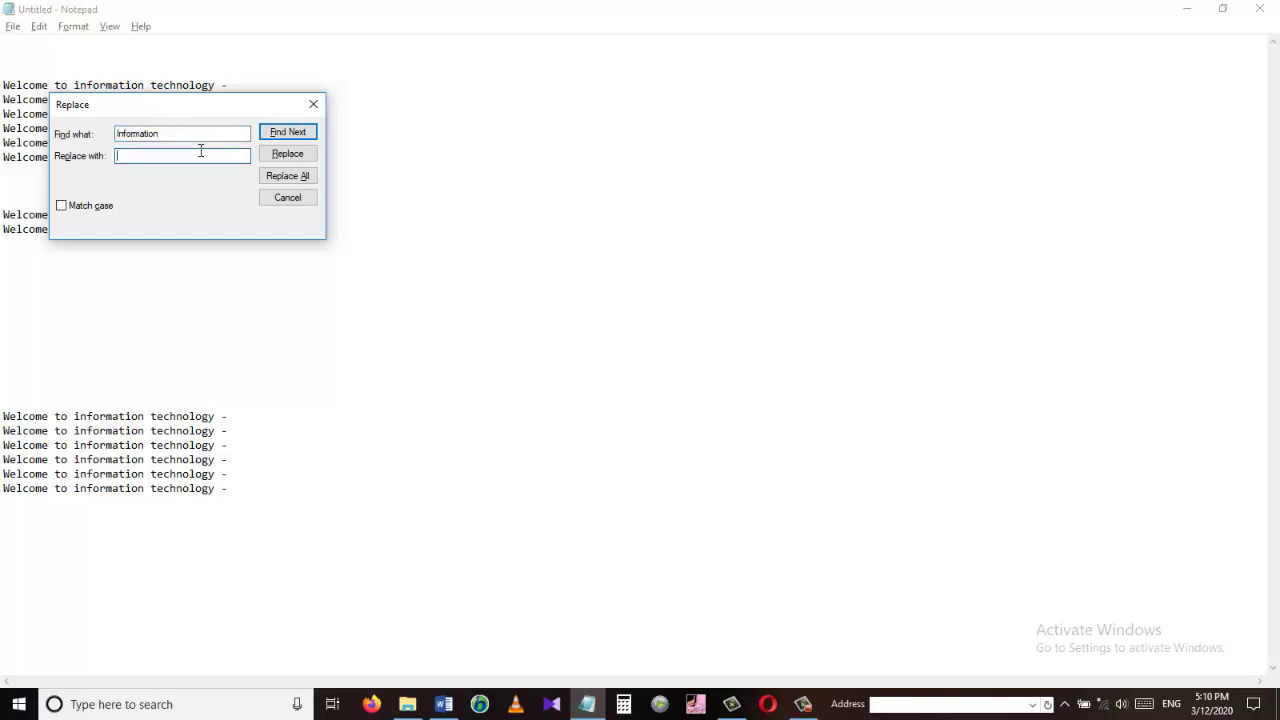
type("Info")
left_click(287, 154)
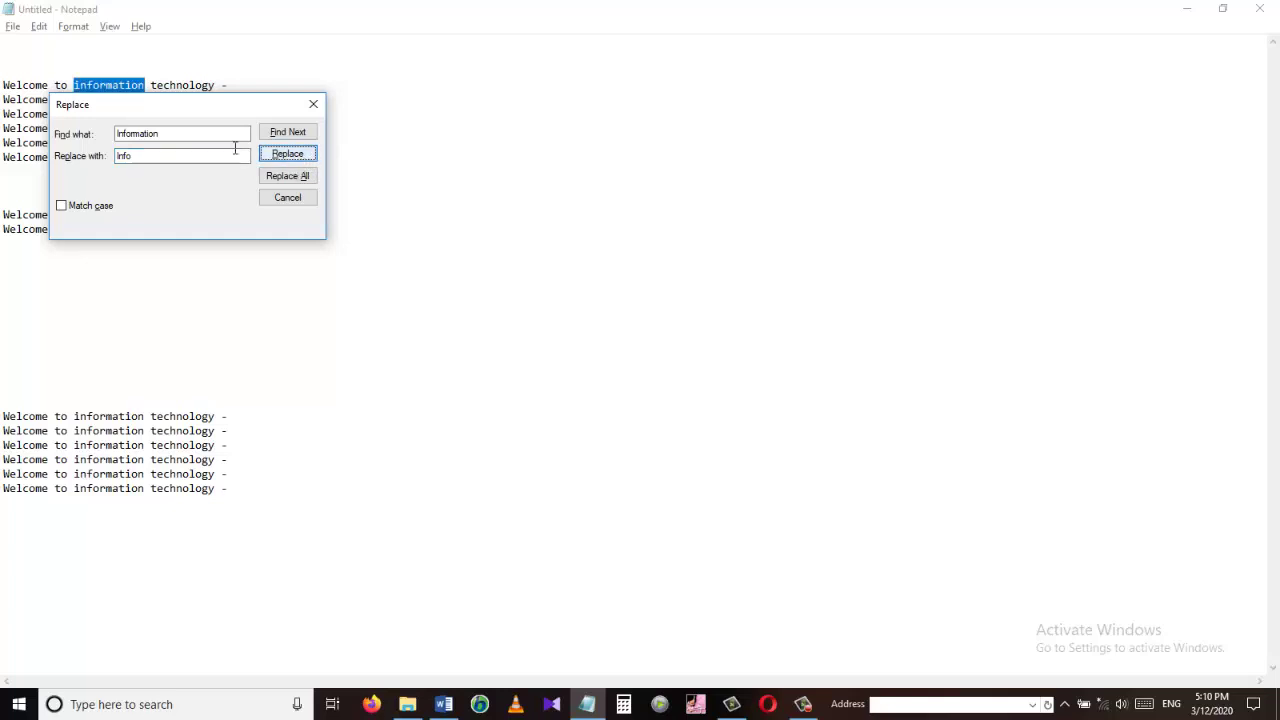
left_click_drag(212, 114, 483, 168)
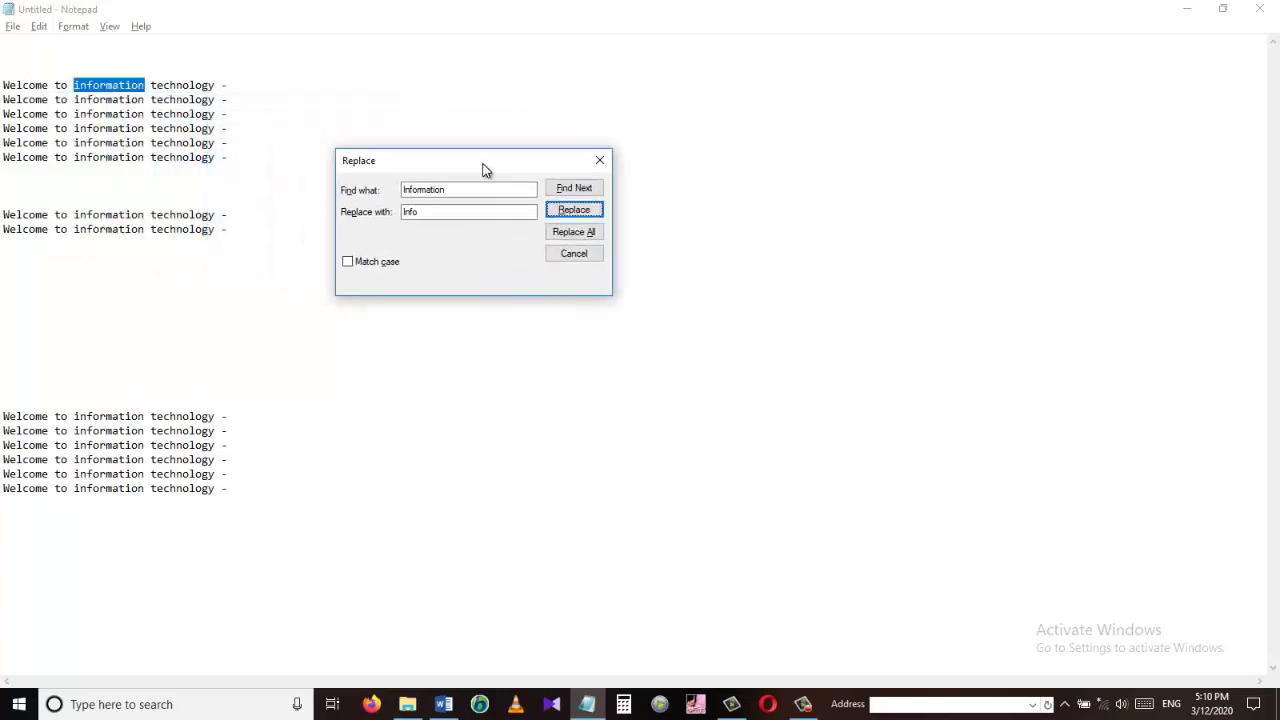
left_click(586, 216)
left_click(588, 214)
key("alt+a")
key("Escape")
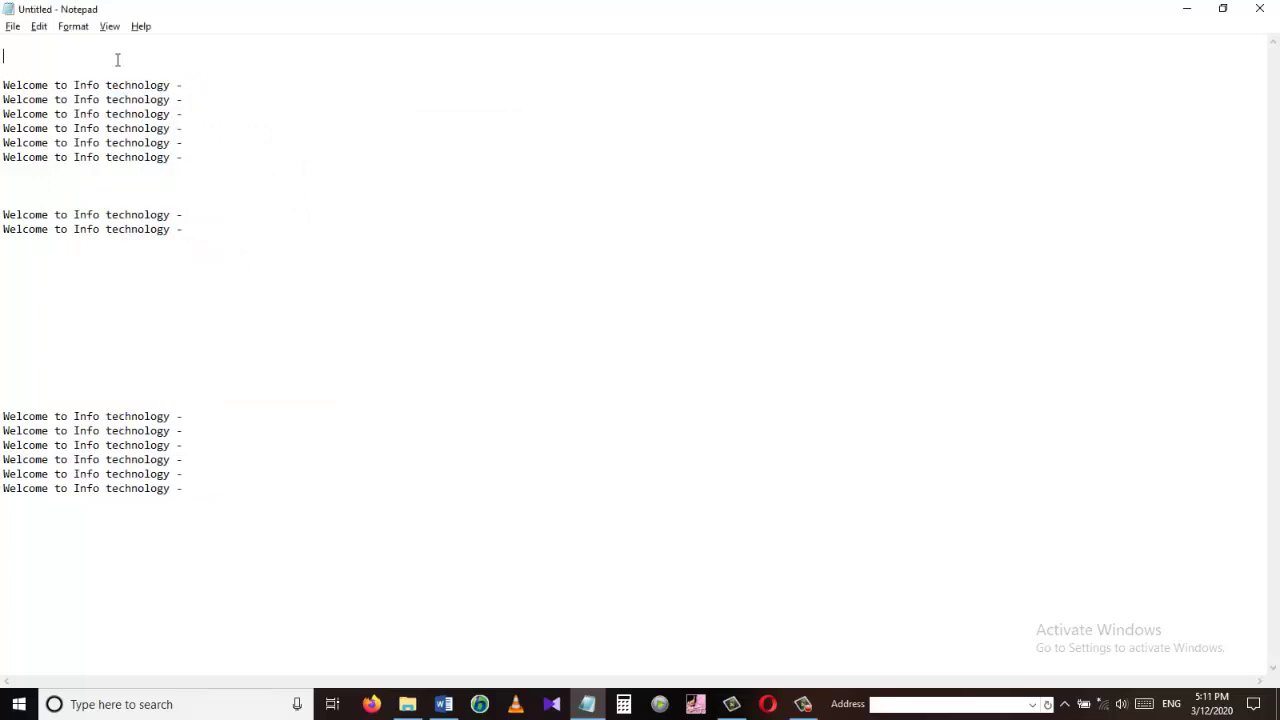
Use Go To Line to jump to line 2 of the document.
key("ctrl+g")
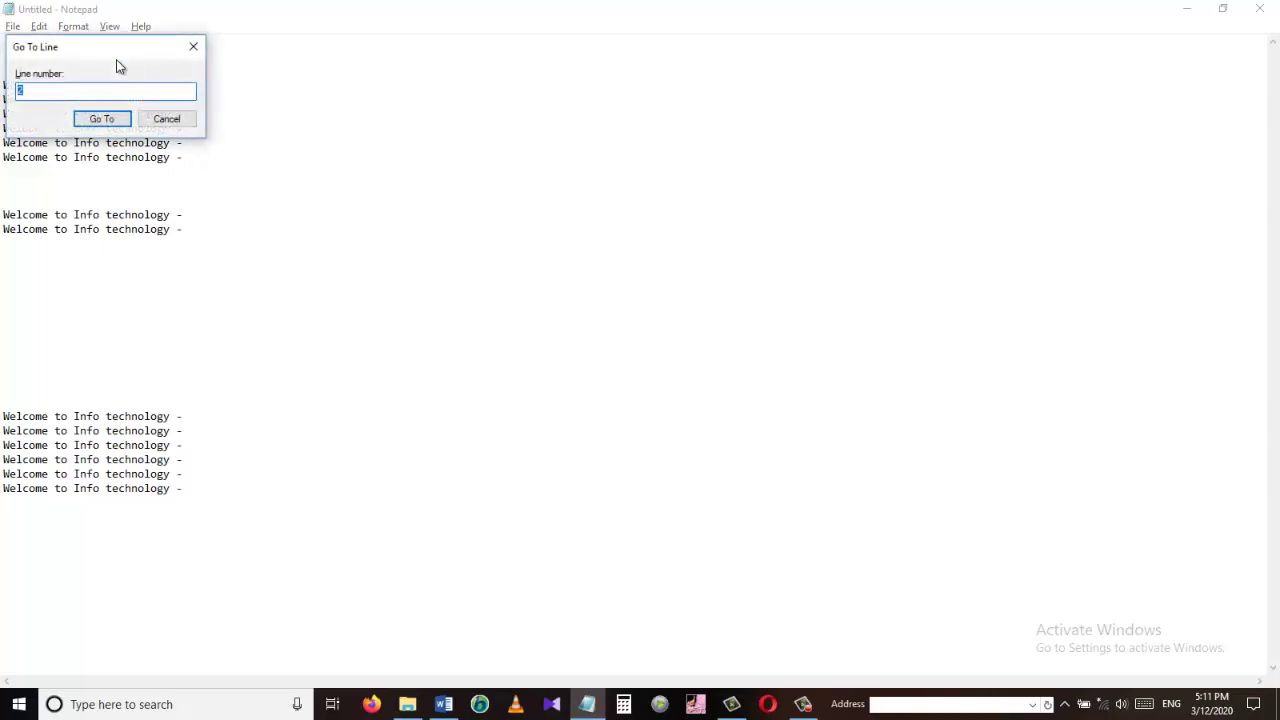
left_click_drag(116, 62, 469, 126)
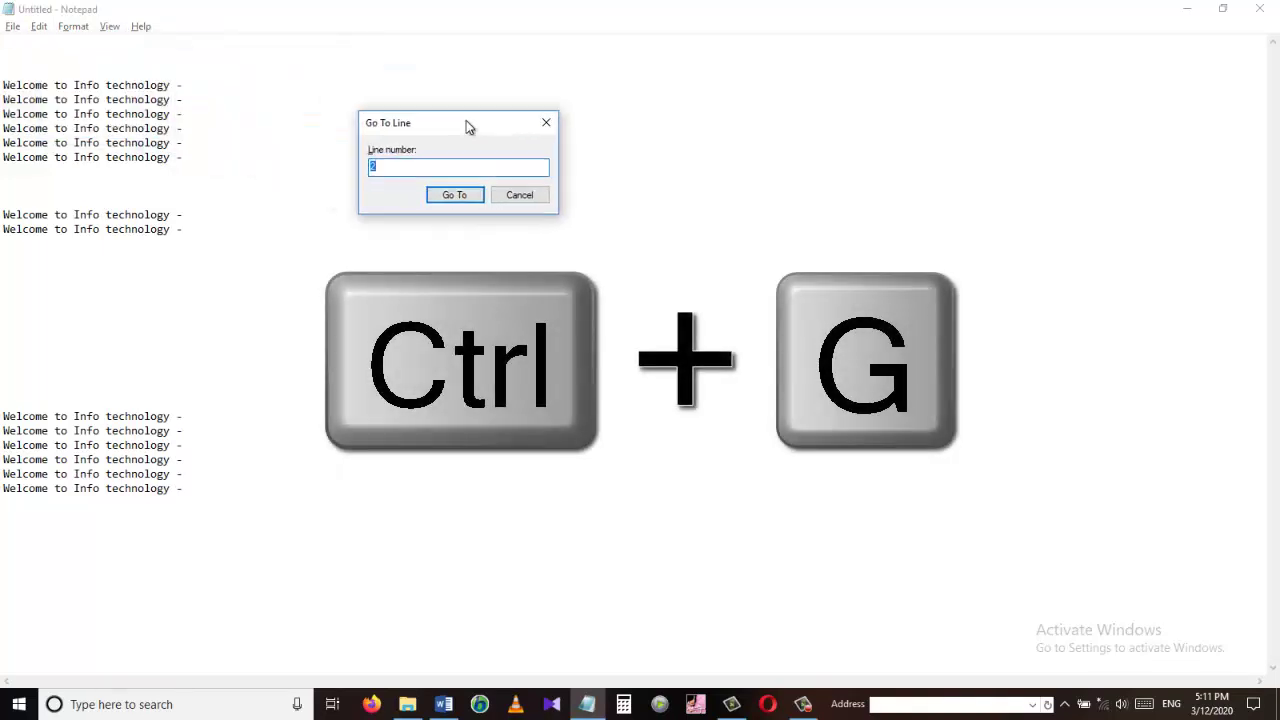
left_click(468, 202)
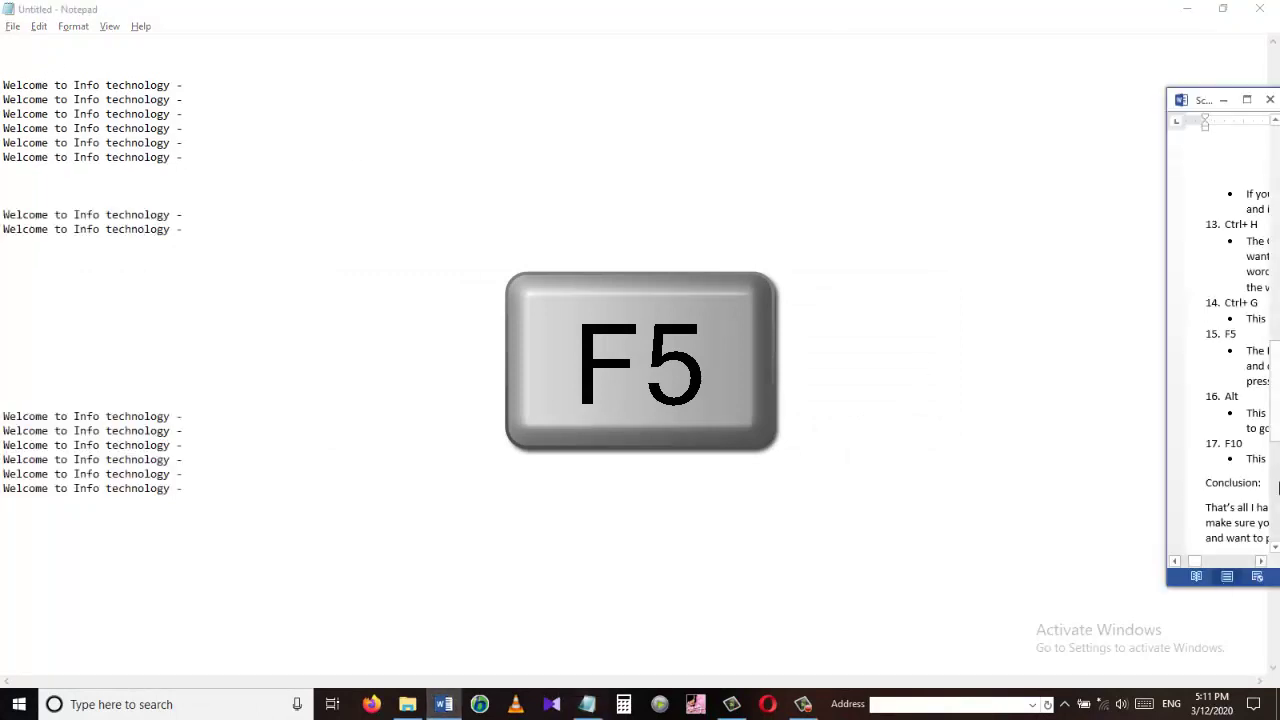
Insert the current time and date on the fifth line below the middle text block, and highlight the stamp briefly.
left_click_drag(1276, 446, 1271, 466)
left_click(229, 200)
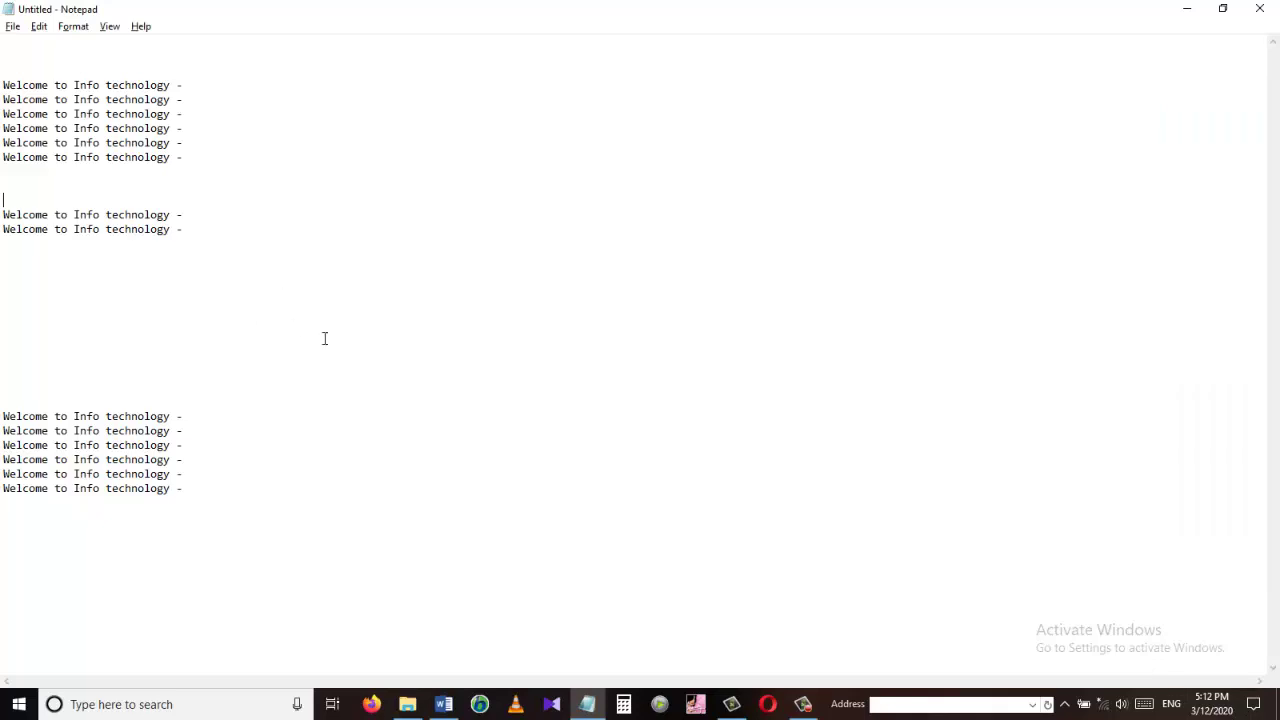
left_click(185, 303)
key("F5")
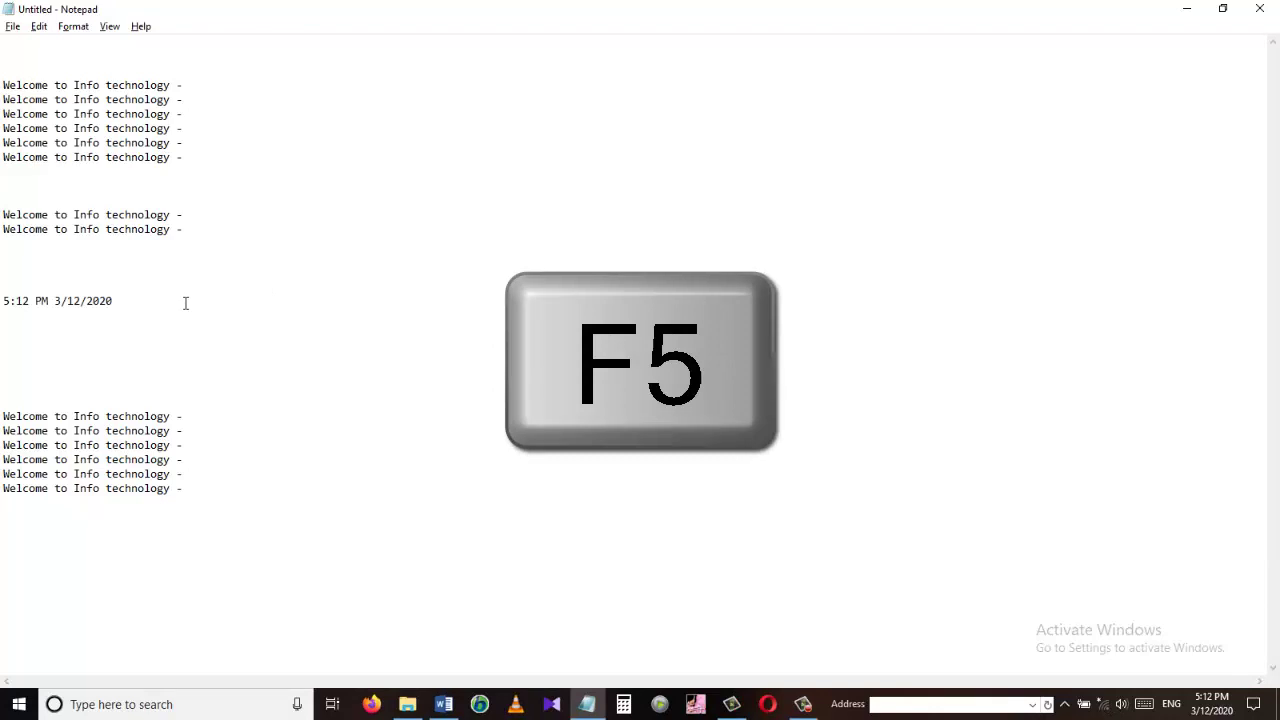
left_click_drag(143, 300, 5, 295)
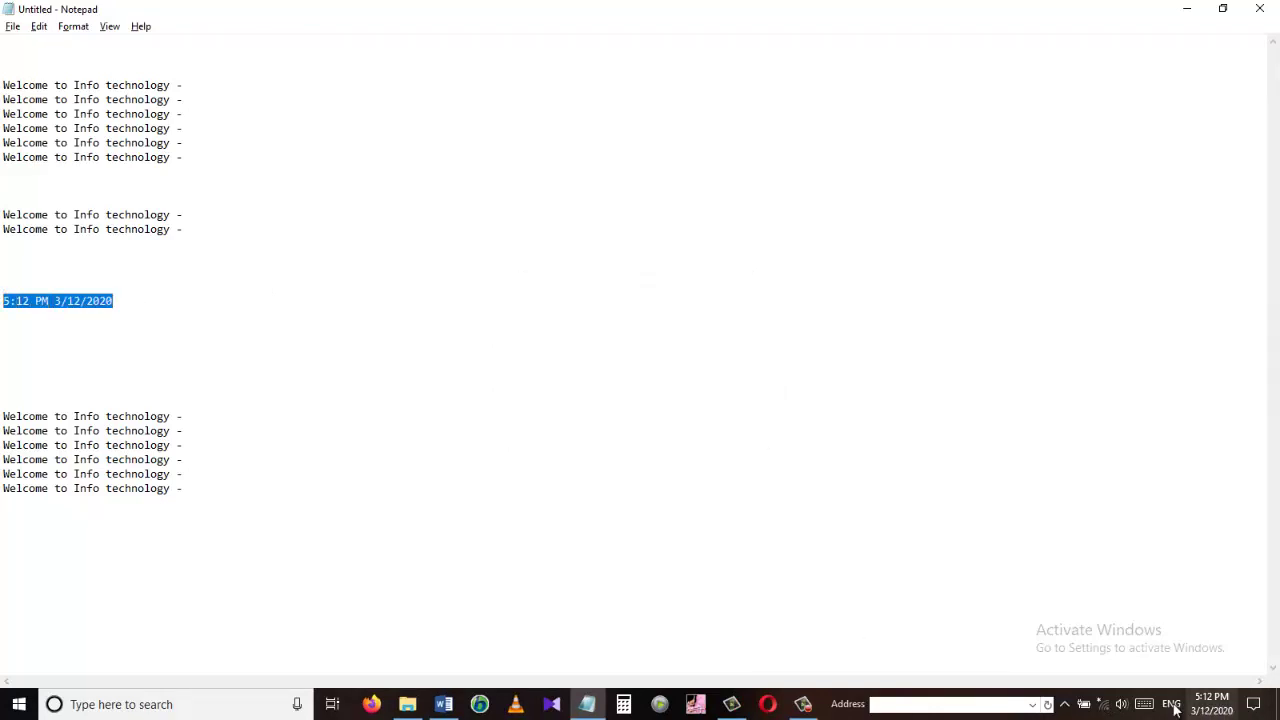
left_click(290, 325)
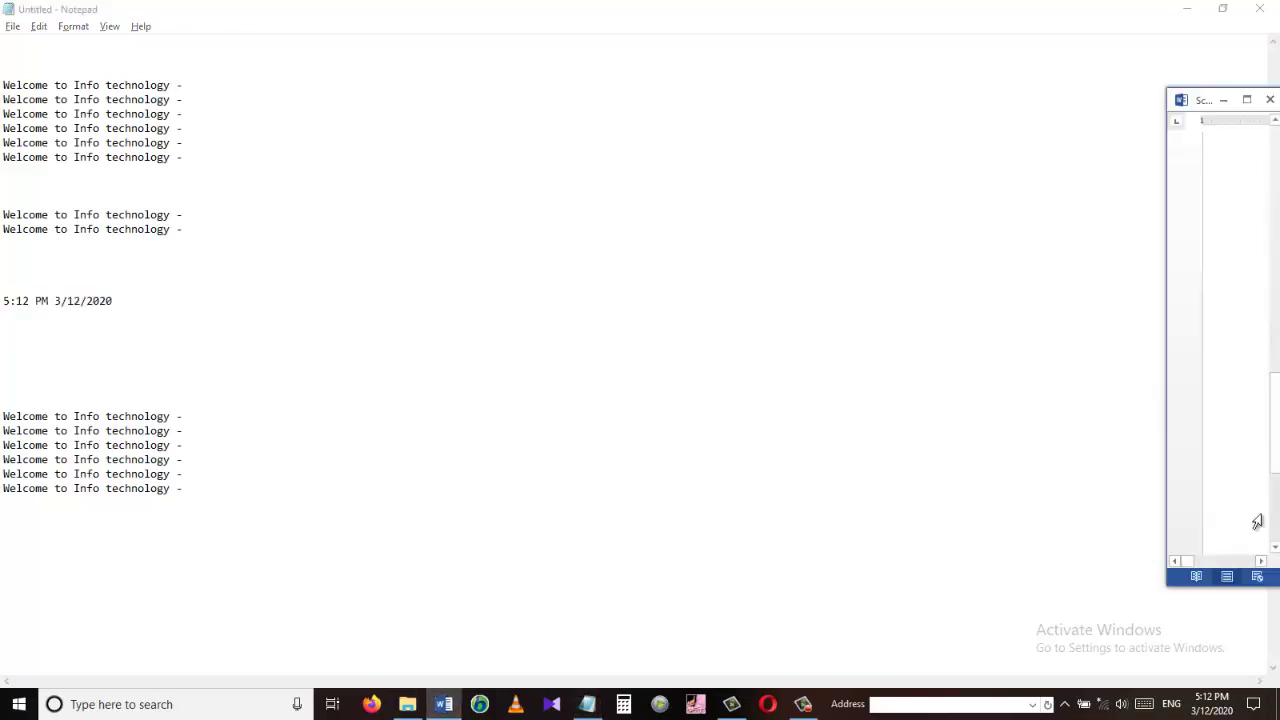
Browse Notepad's menu bar from the keyboard, opening the Format commands and moving on without choosing any.
key("alt")
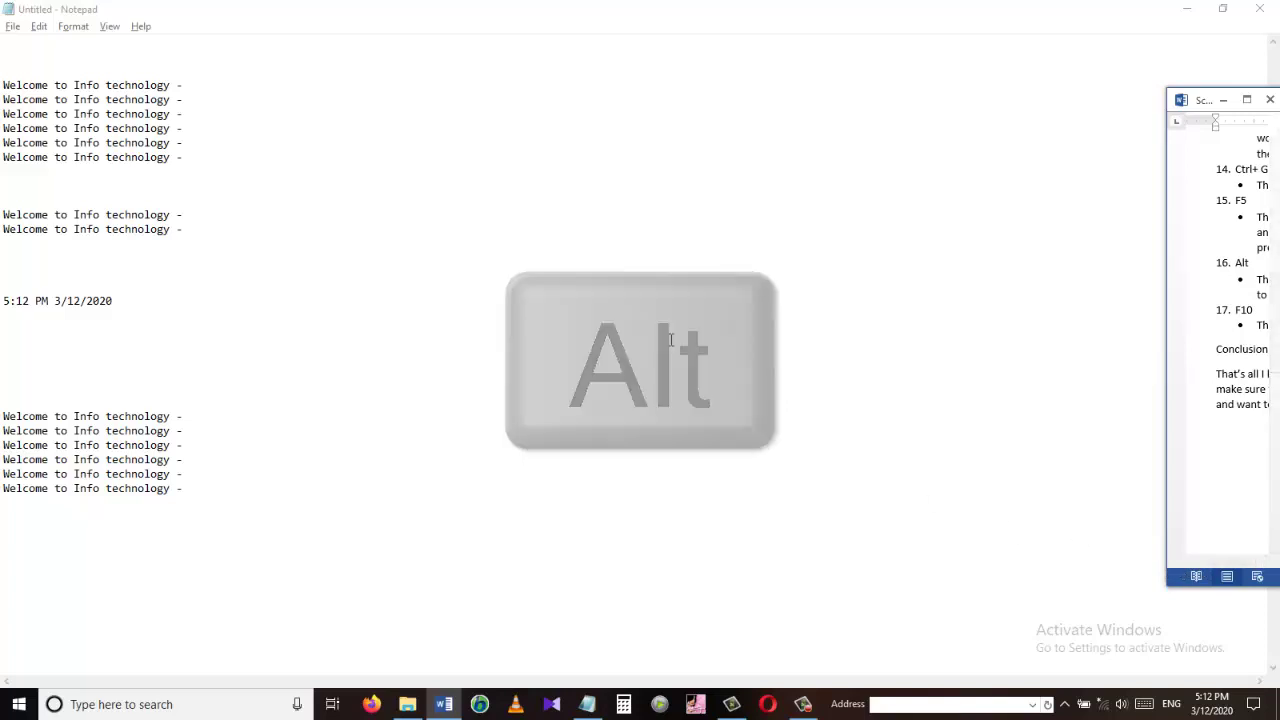
left_click(669, 340)
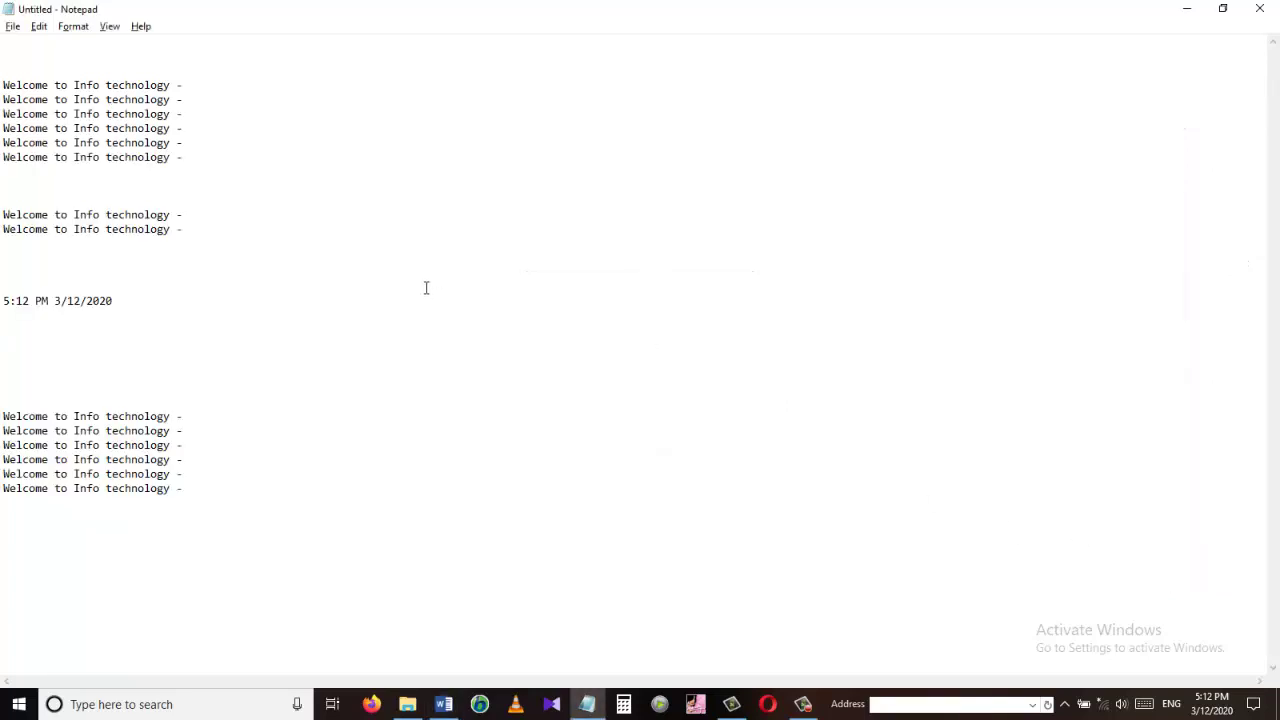
key("alt")
key("alt")
key("Right")
key("Right")
key("Down")
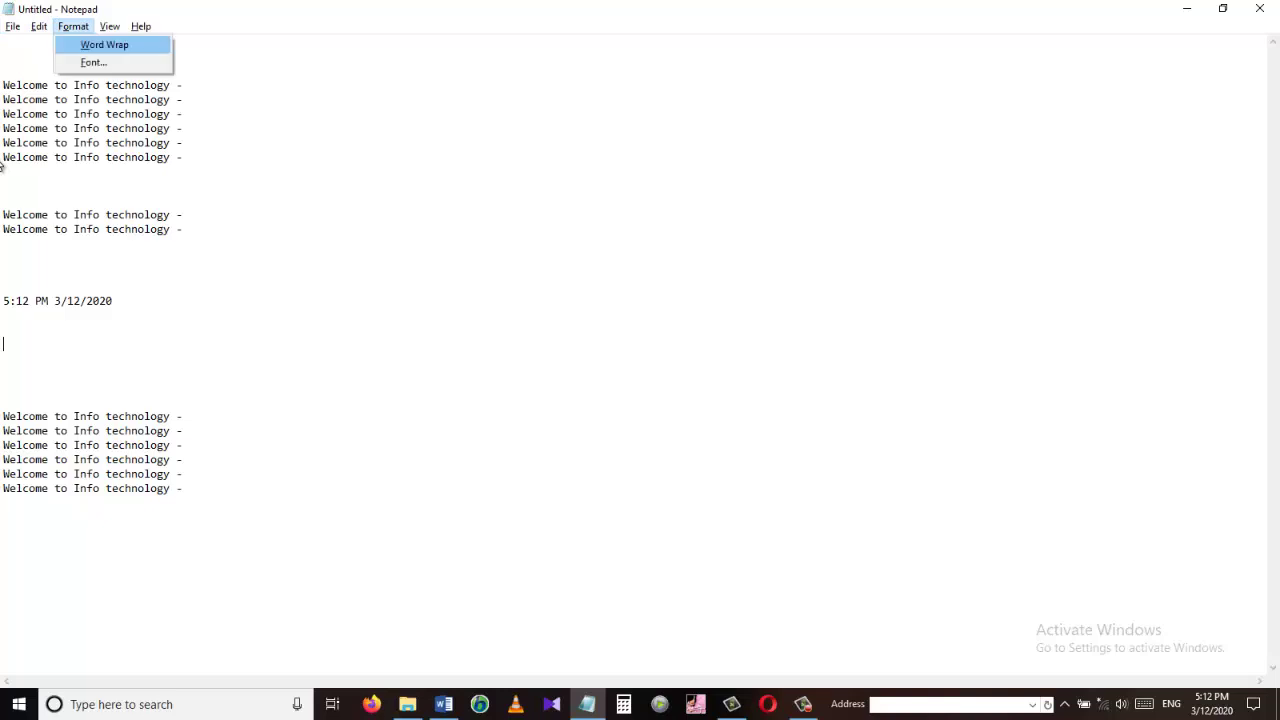
key("Right")
key("alt+Tab")
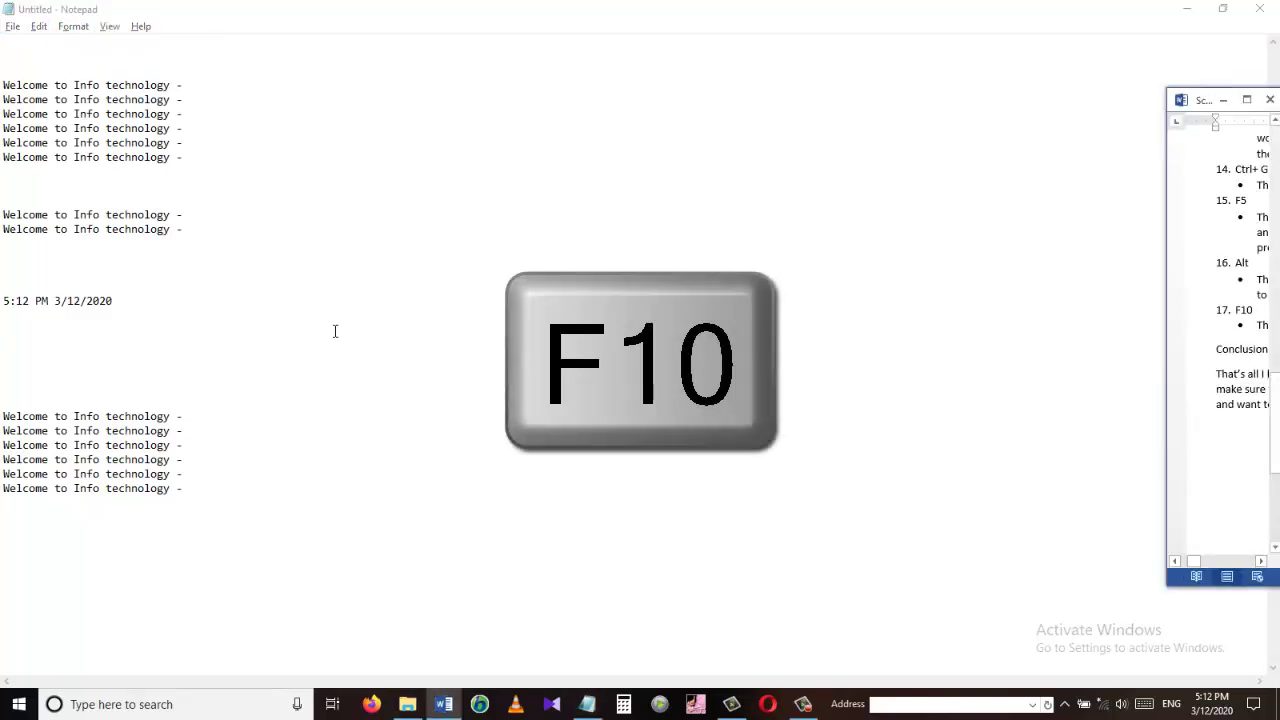
Return to the gap below the date stamp, display the File commands, and dismiss them without choosing any.
left_click(335, 331)
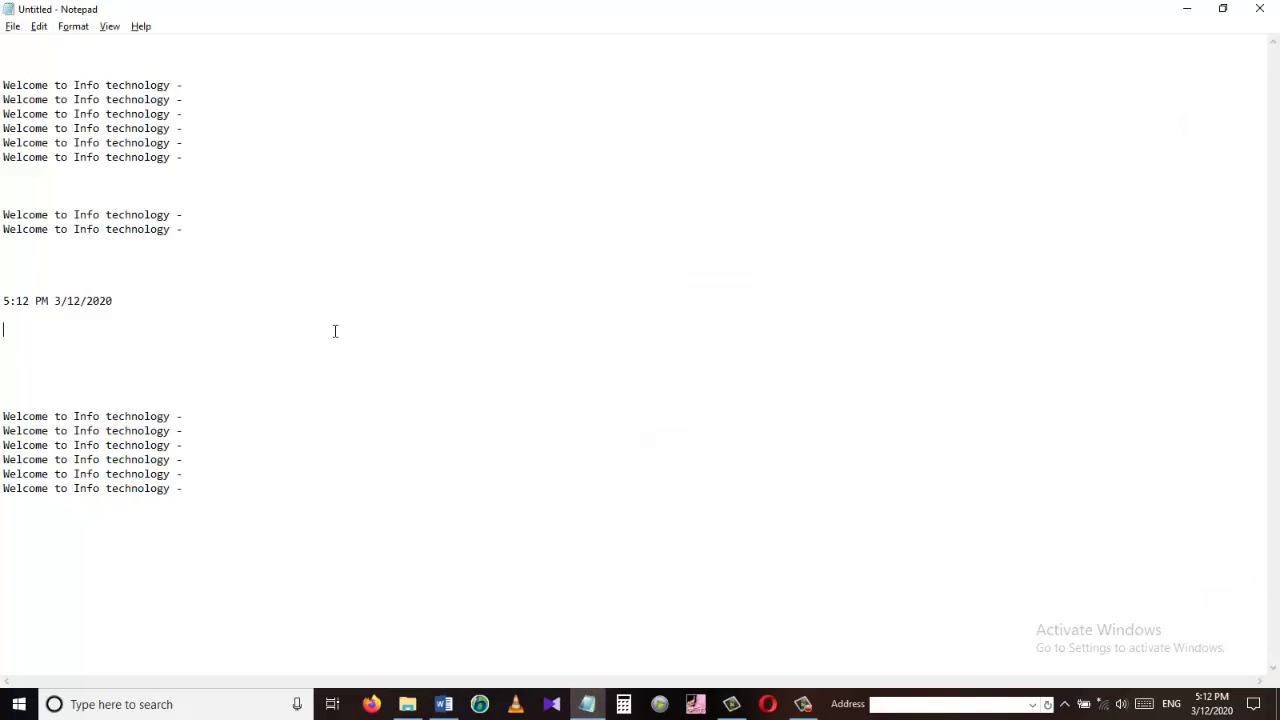
key("alt+Tab")
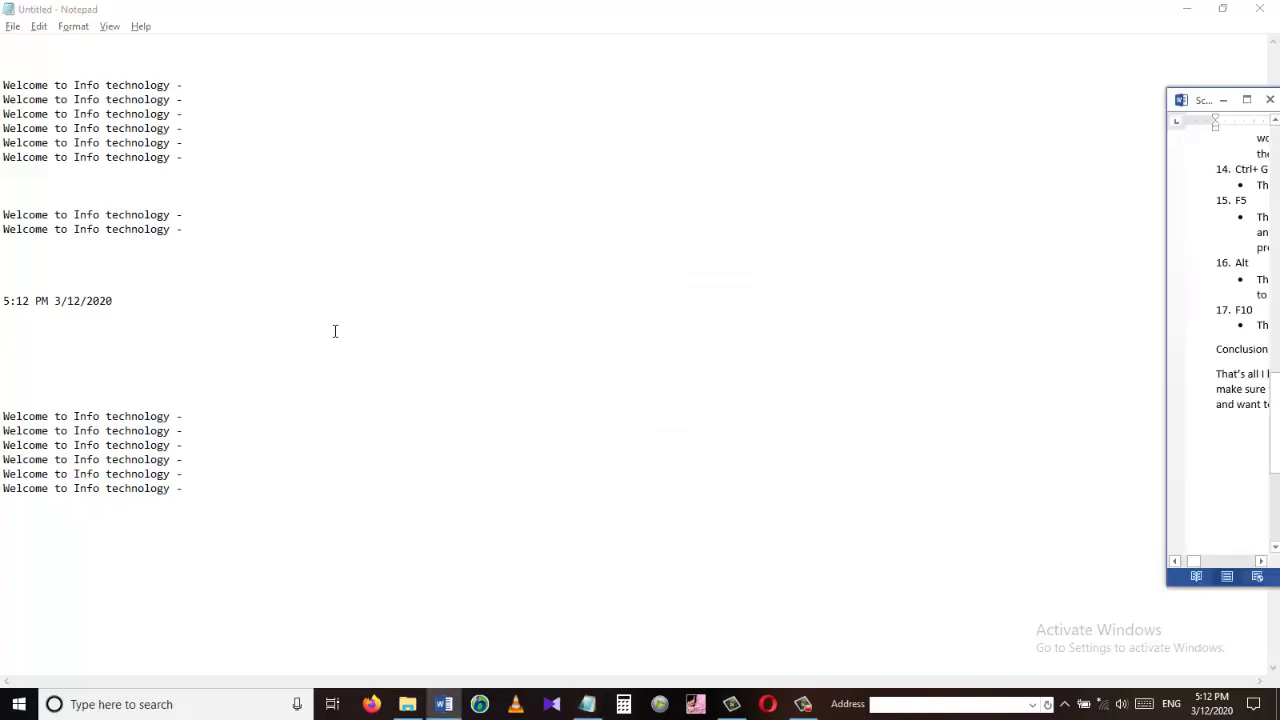
key("alt+Tab")
key("alt+f")
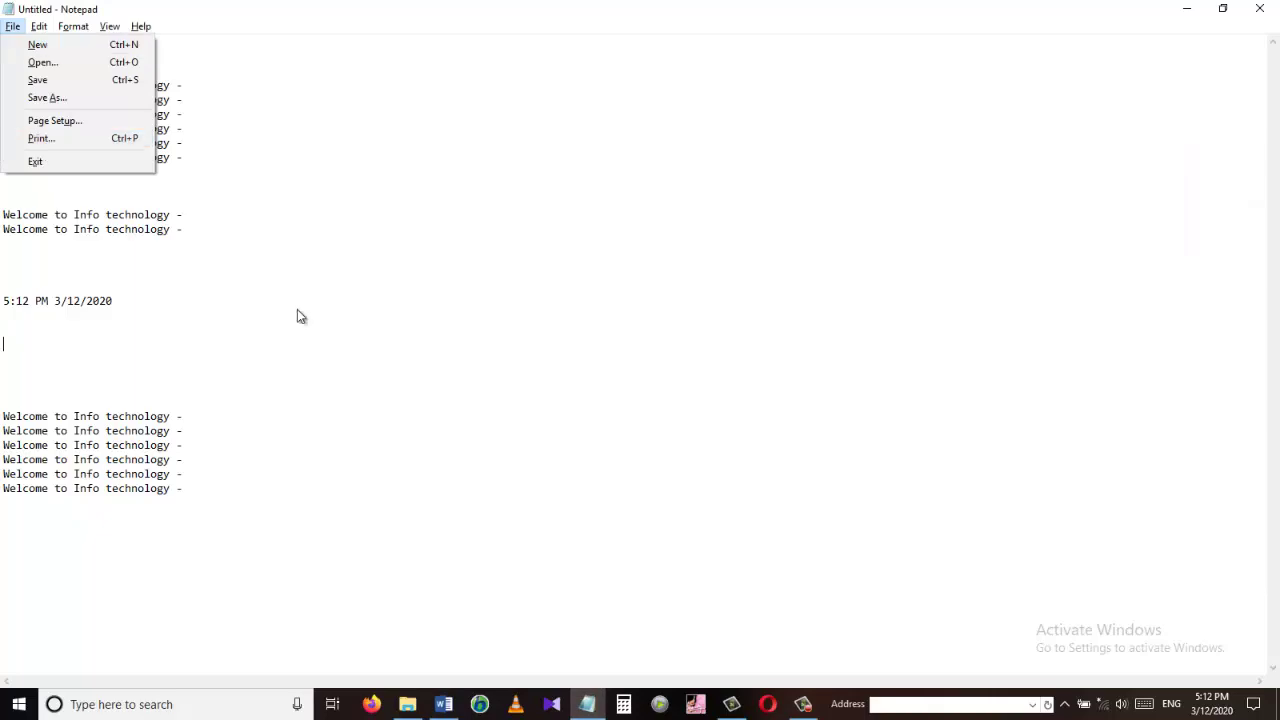
left_click(335, 331)
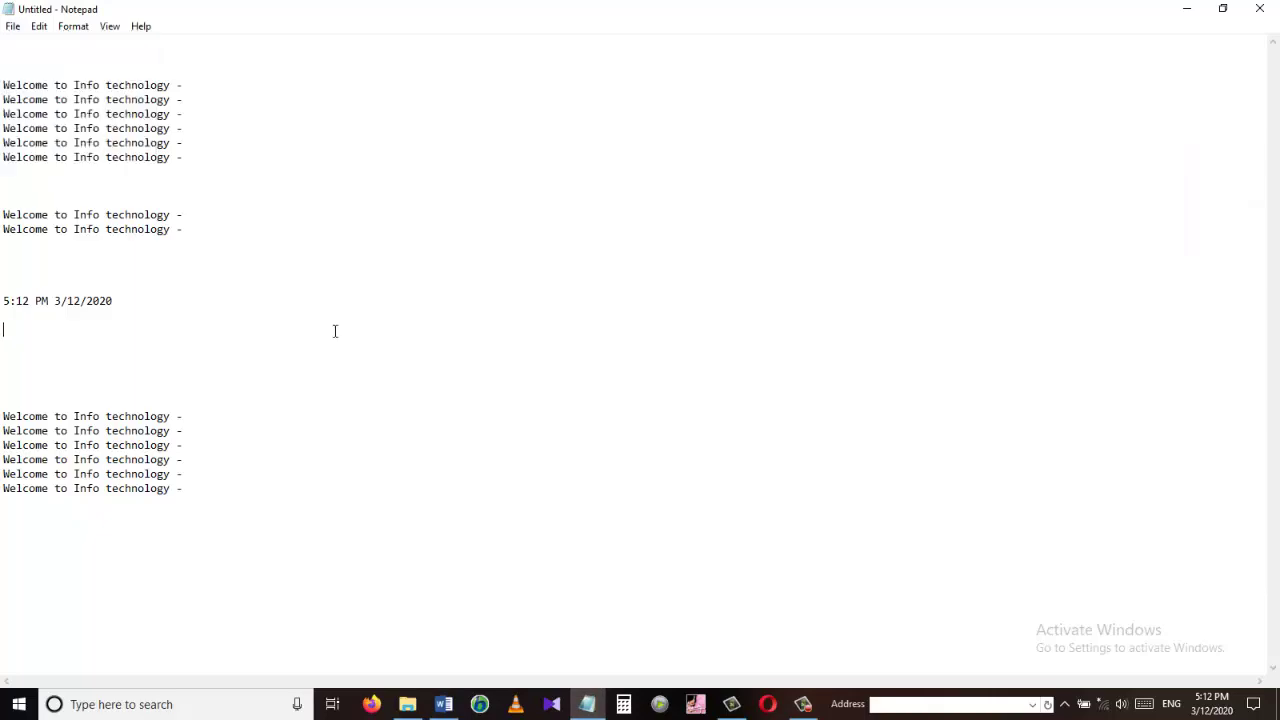